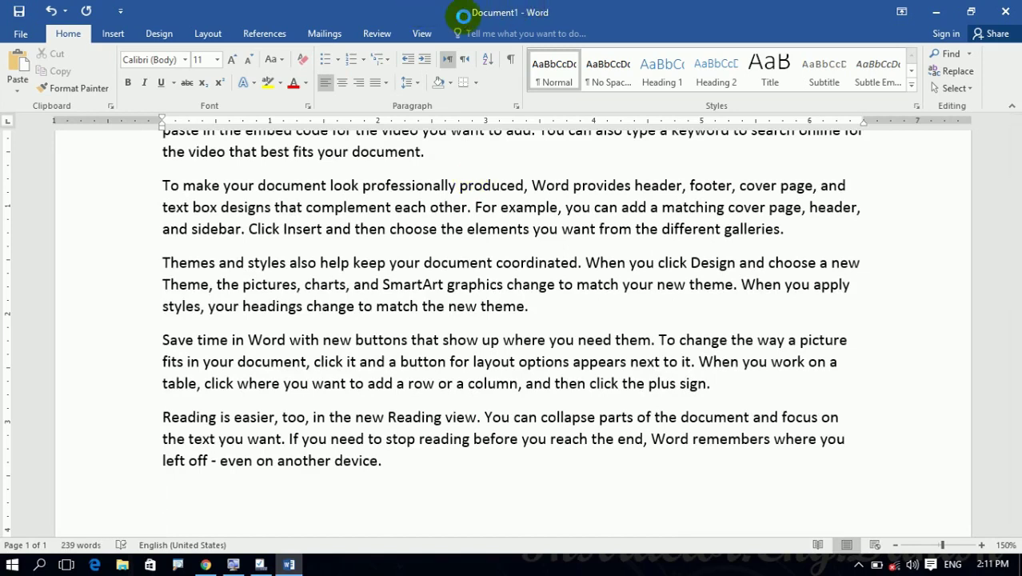
# Step: Create three new blank documents and fill each with sample paragraphs using =rand()
pyautogui.hotkey('ctrl', 'n')
pyautogui.write('=ra')
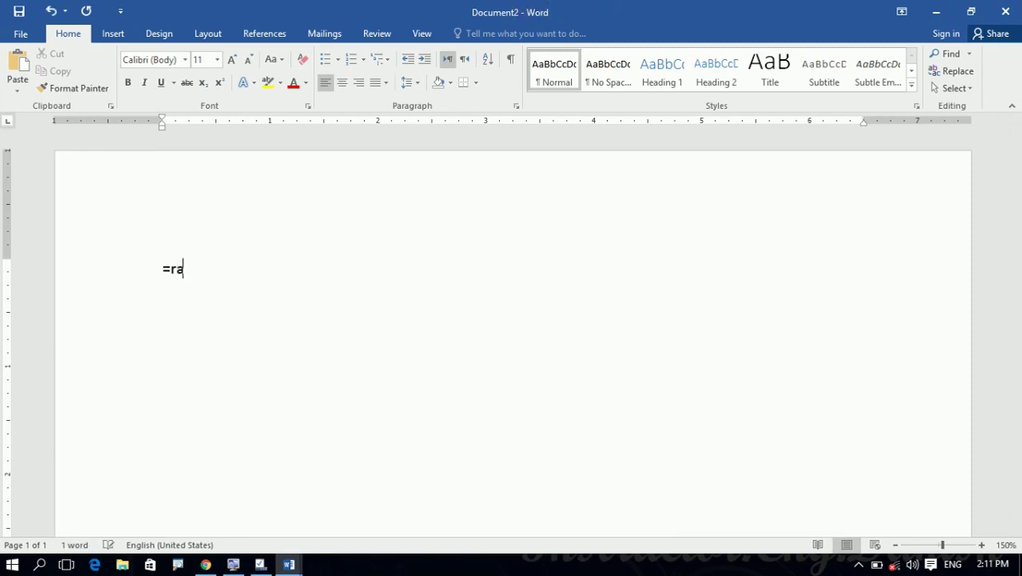
pyautogui.write('nd()')
pyautogui.press('Return')
pyautogui.hotkey('ctrl', 'n')
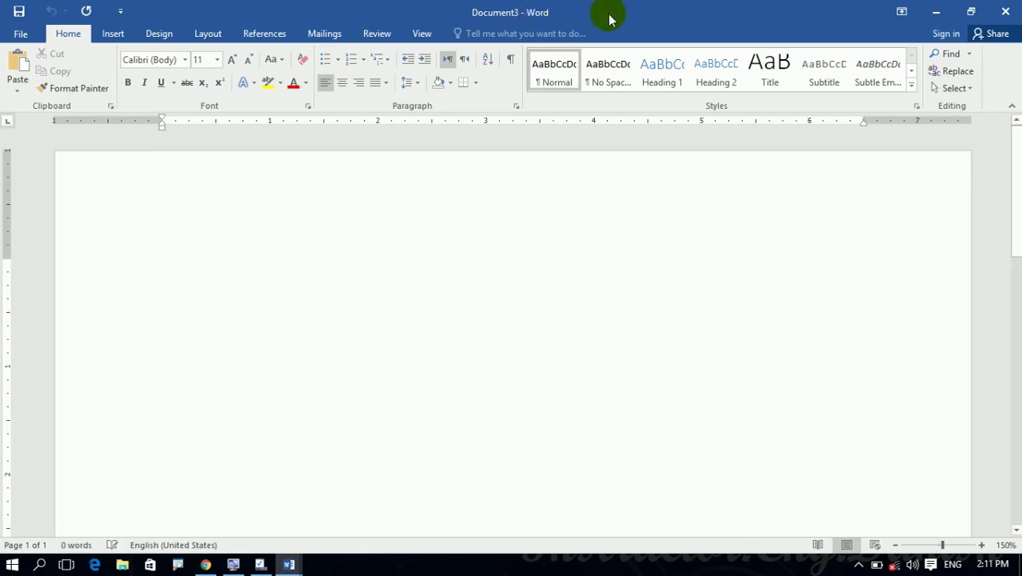
pyautogui.write('=rand()')
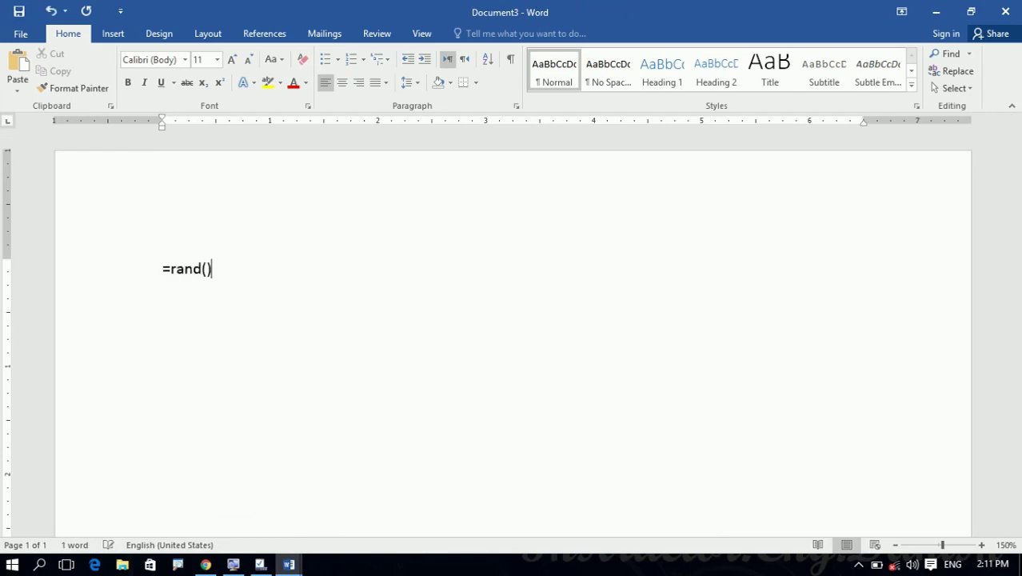
pyautogui.press('Return')
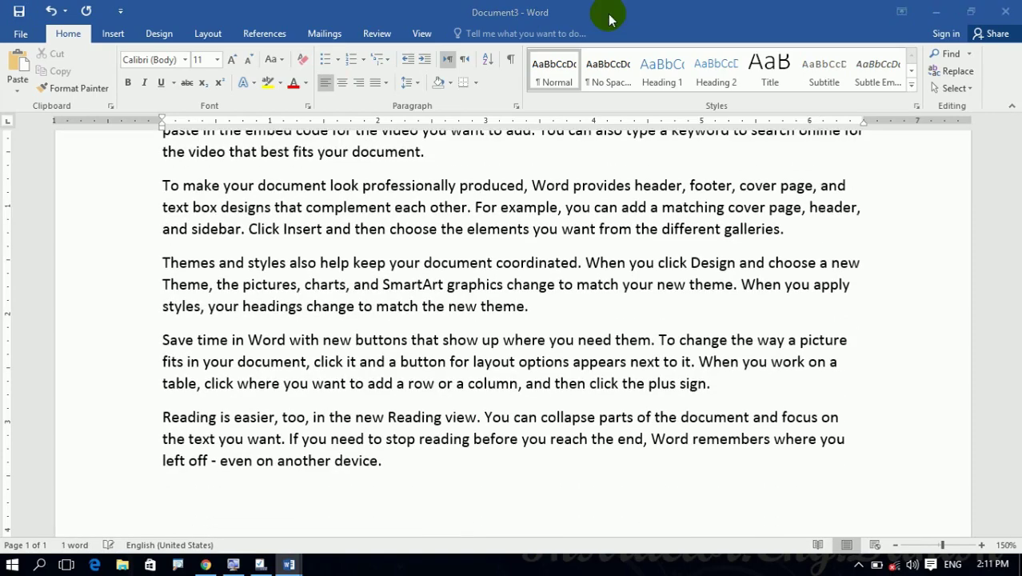
pyautogui.hotkey('ctrl', 'n')
pyautogui.write('=rand()')
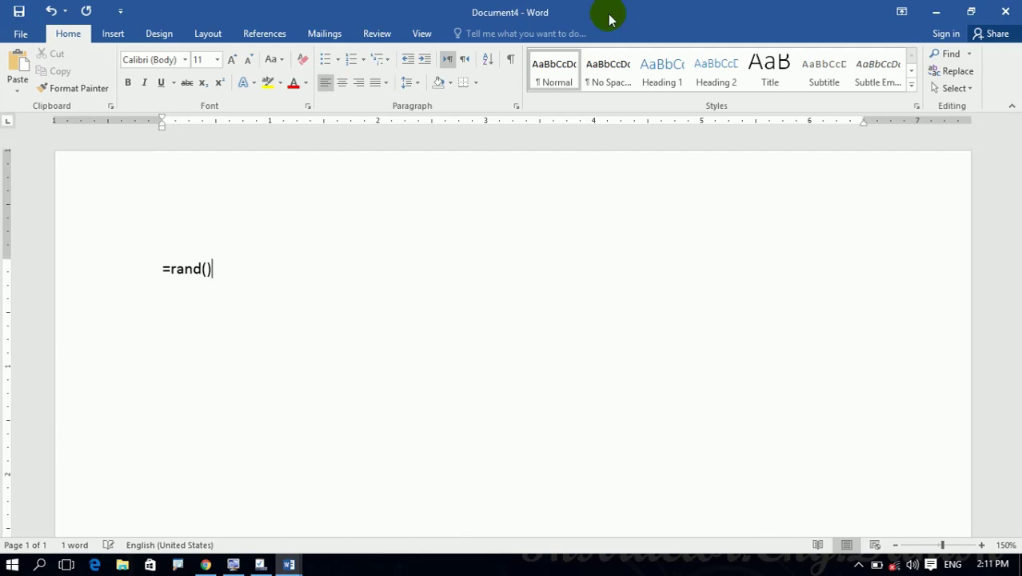
pyautogui.press('Return')
pyautogui.write('\\')
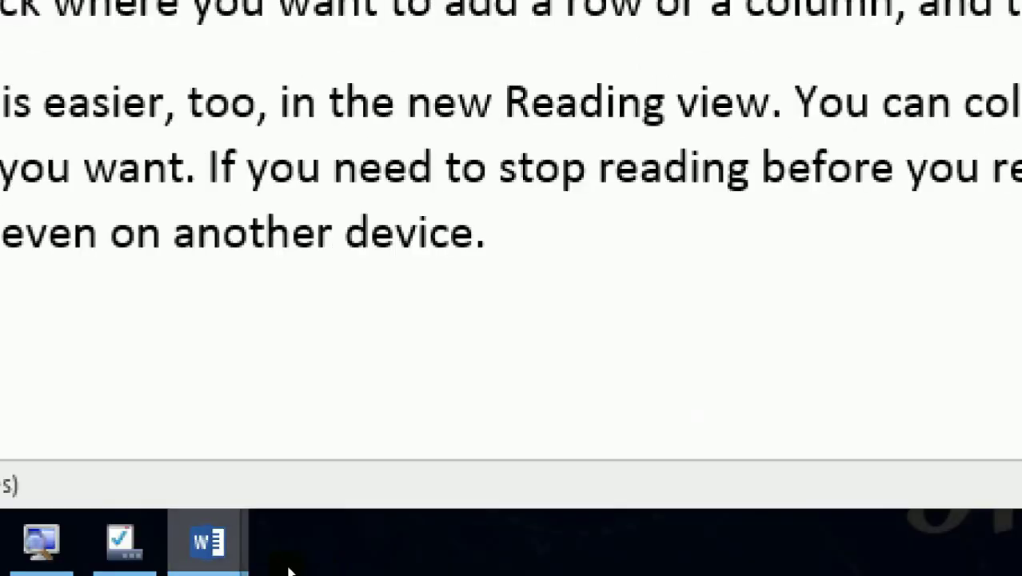
# Step: Set the taskbar buttons option to Never combine and apply it
pyautogui.moveTo(292, 570)
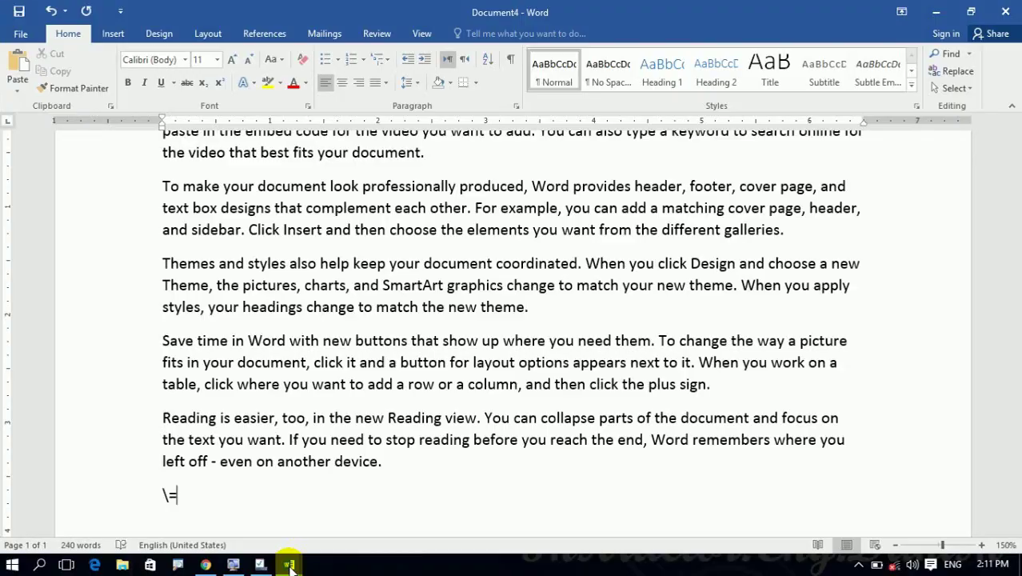
pyautogui.moveTo(292, 566)
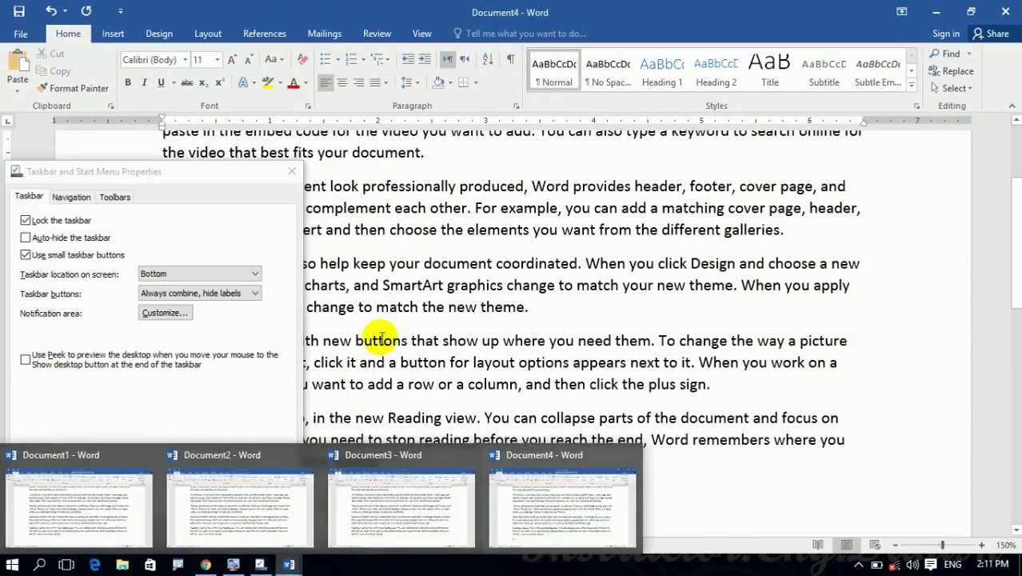
pyautogui.click(279, 390)
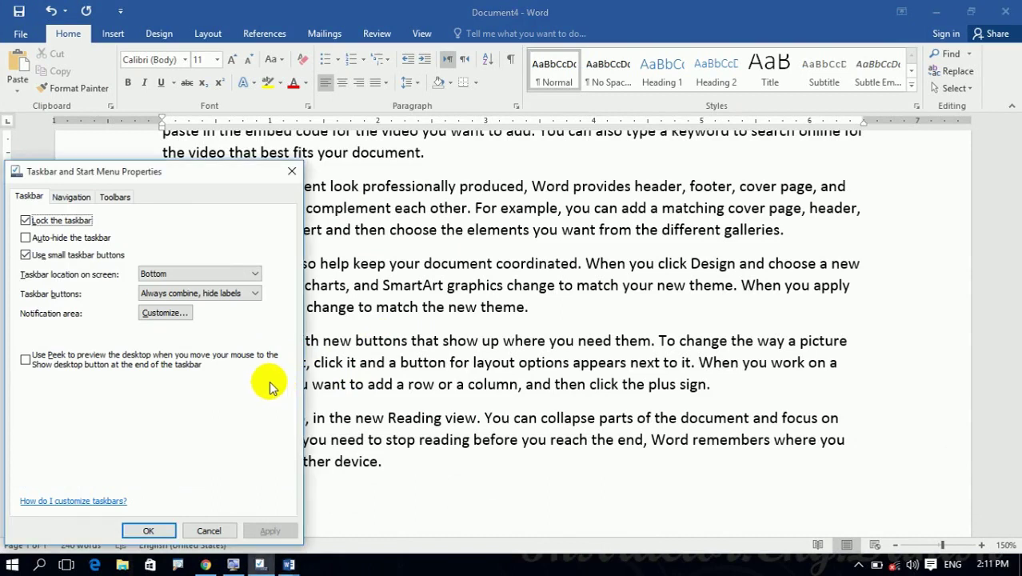
pyautogui.click(213, 296)
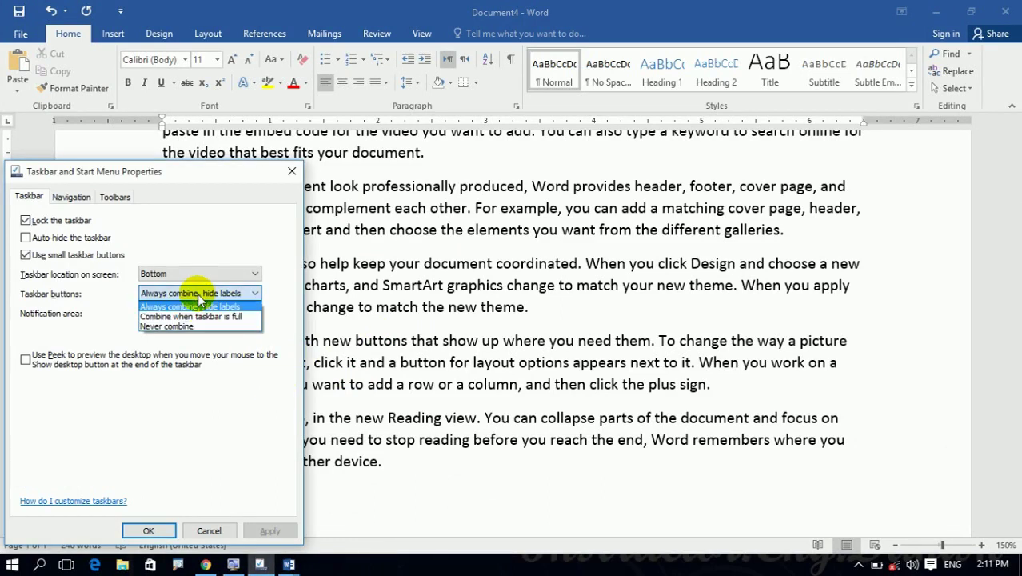
pyautogui.click(169, 340)
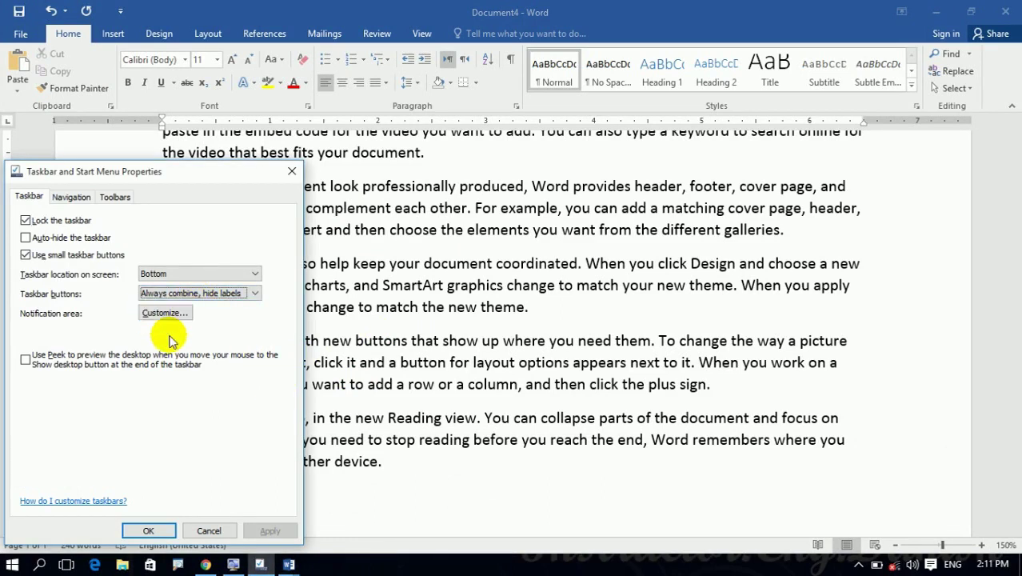
pyautogui.click(204, 292)
pyautogui.click(181, 326)
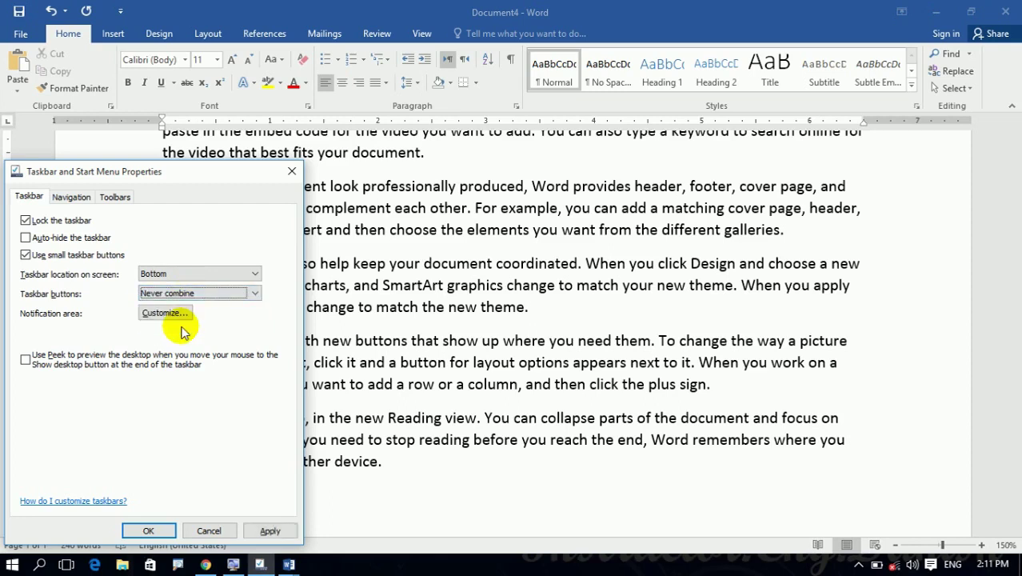
pyautogui.click(271, 531)
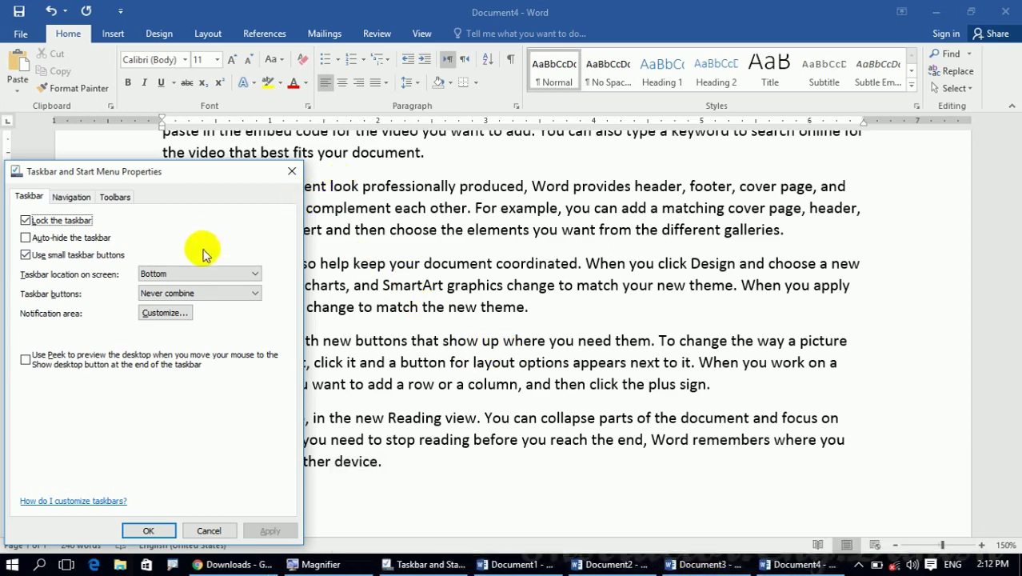
pyautogui.click(201, 294)
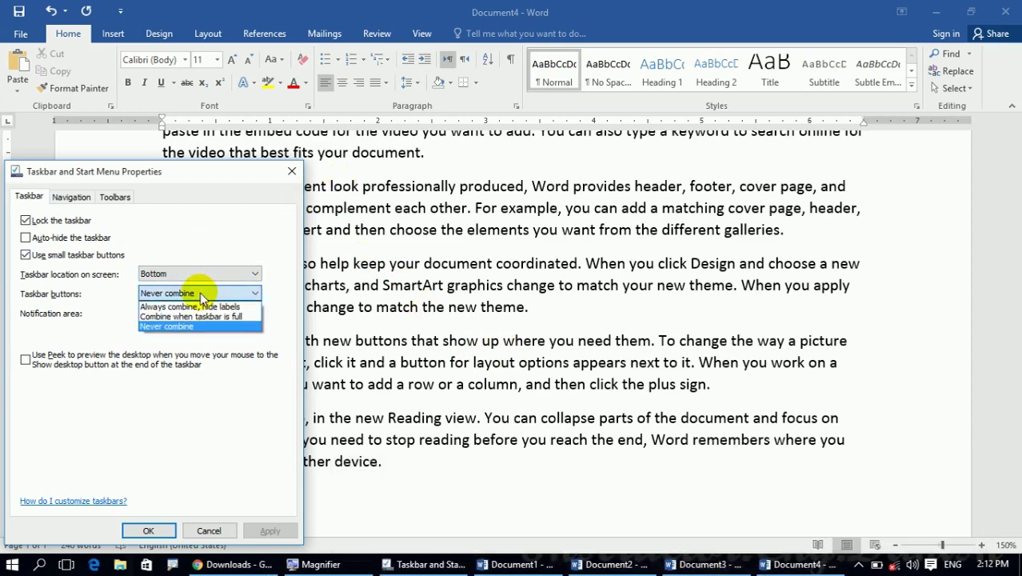
pyautogui.click(247, 365)
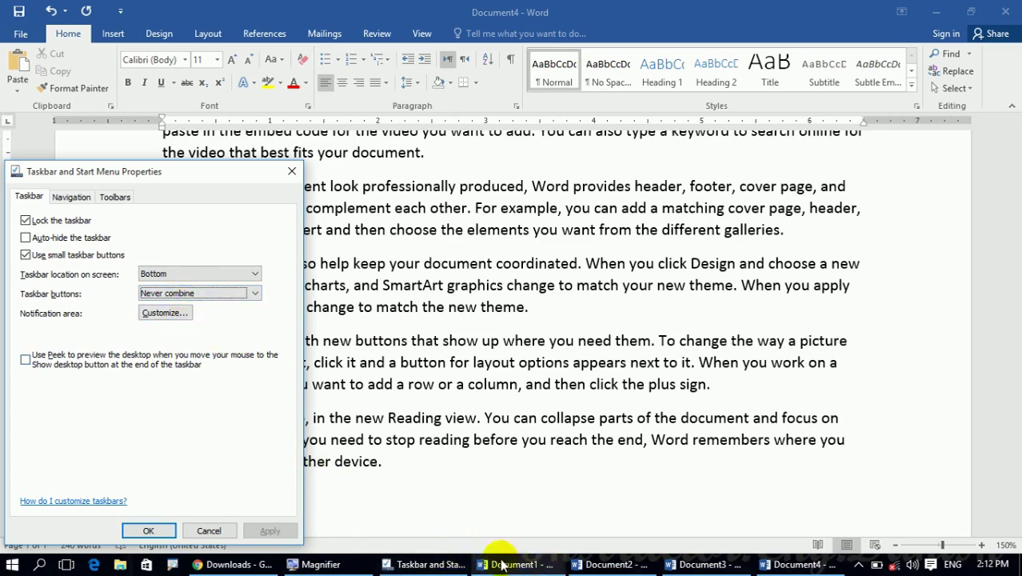
pyautogui.click(215, 298)
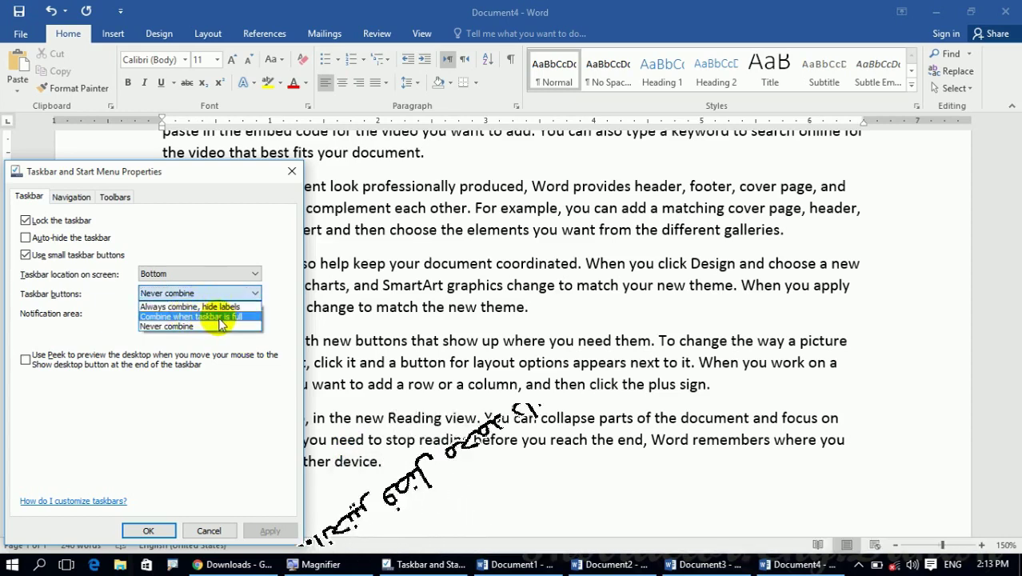
pyautogui.click(184, 326)
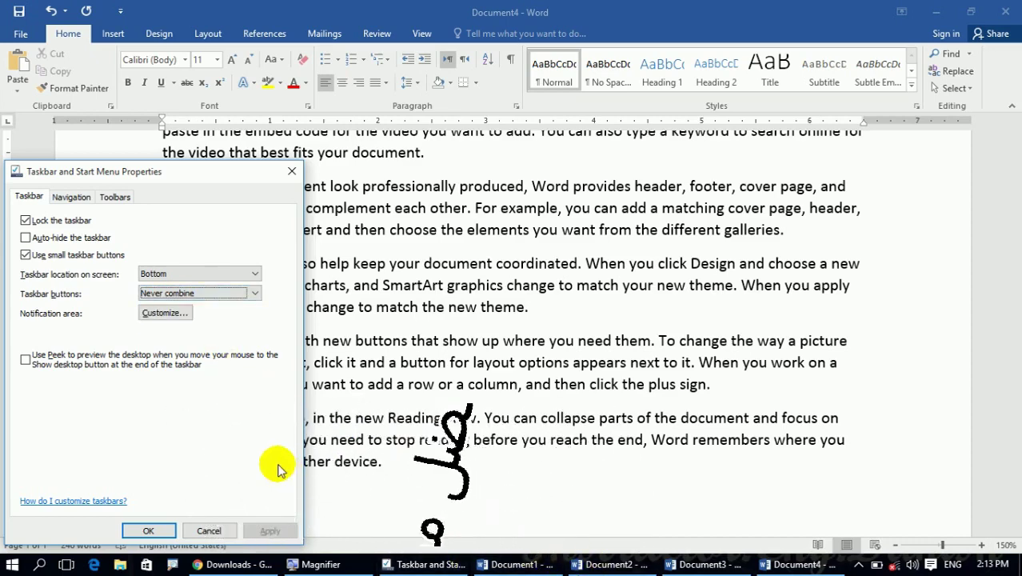
# Step: Set the taskbar buttons option to Always combine, hide labels, and apply it
pyautogui.click(192, 294)
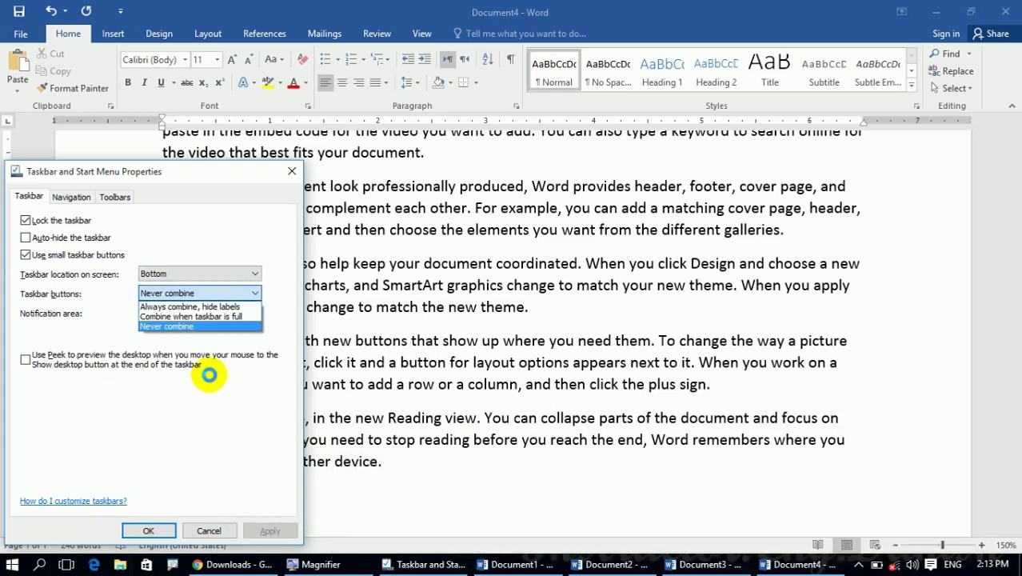
pyautogui.click(213, 318)
pyautogui.click(214, 294)
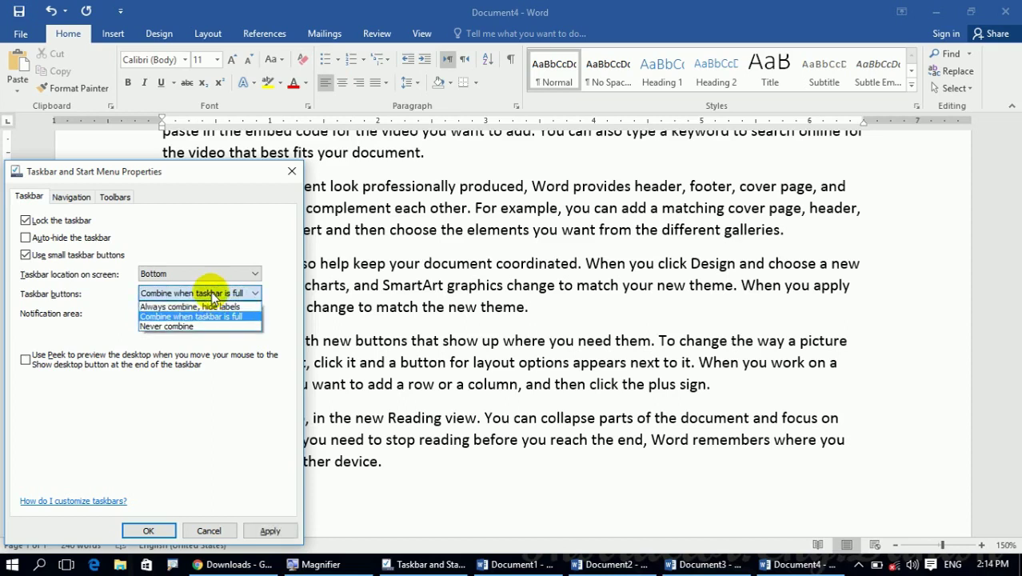
pyautogui.click(177, 311)
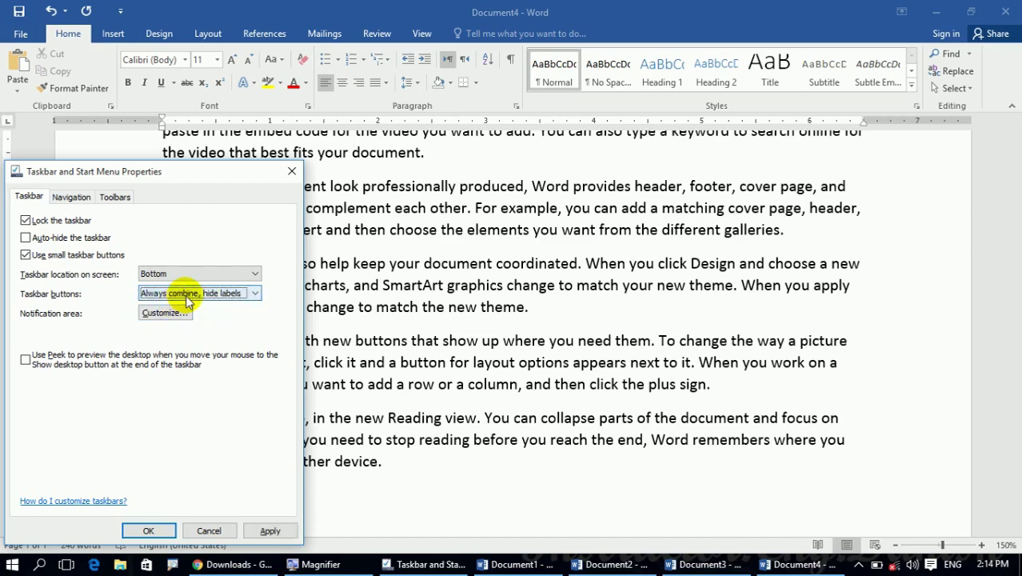
pyautogui.click(182, 294)
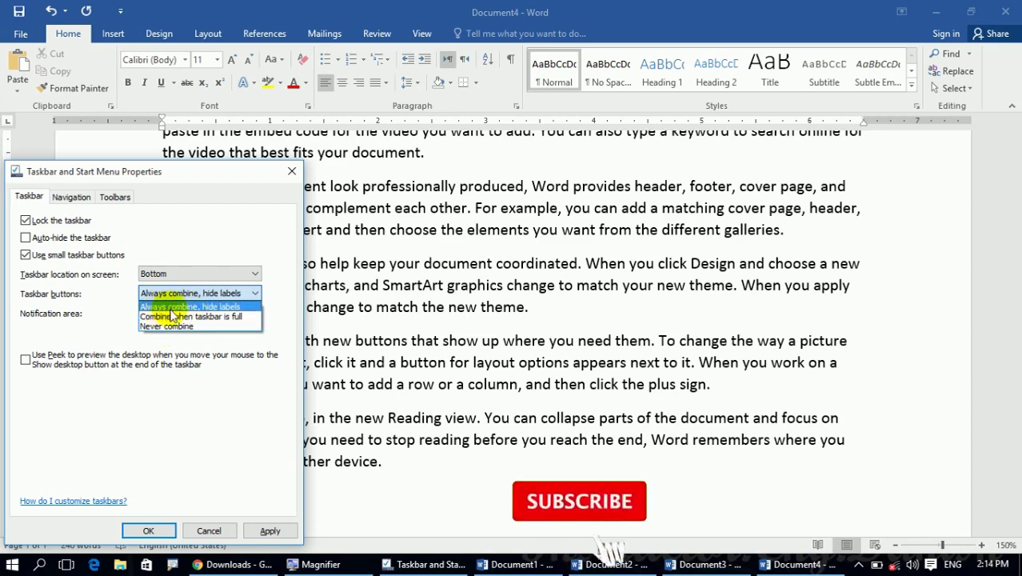
pyautogui.click(215, 375)
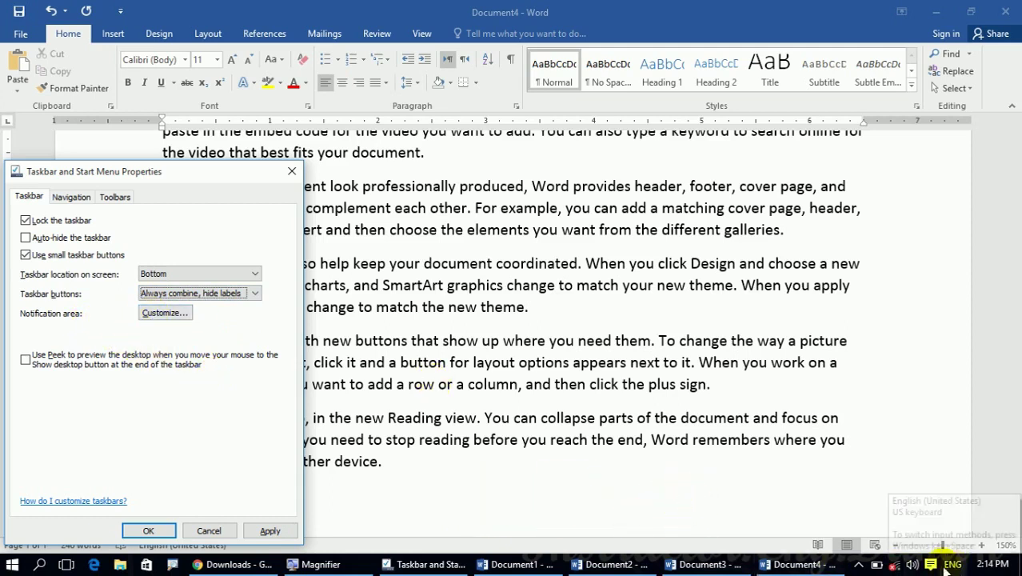
pyautogui.click(270, 530)
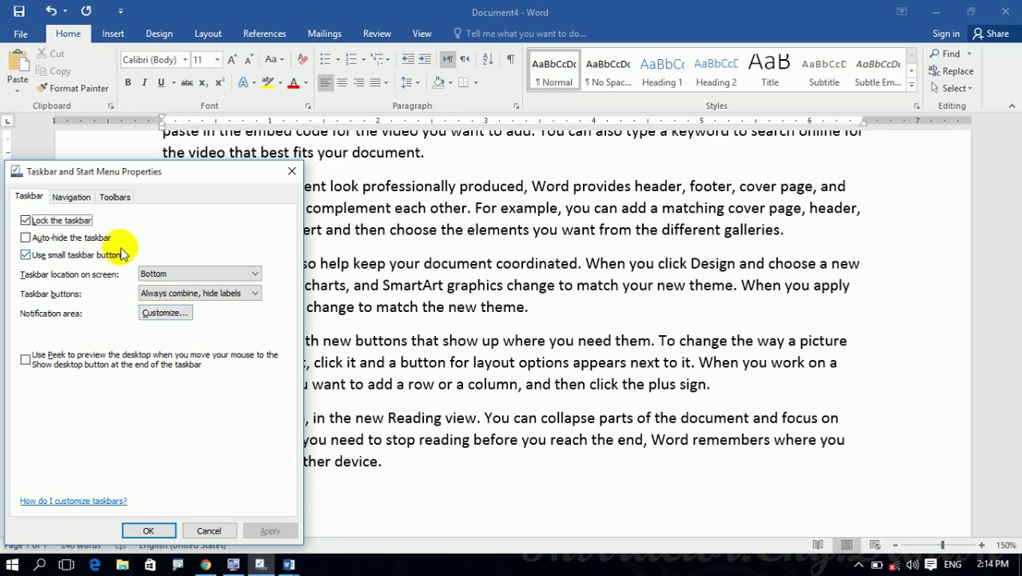
# Step: View the corner navigation setting in the taskbar properties and open the Start menu
pyautogui.click(79, 202)
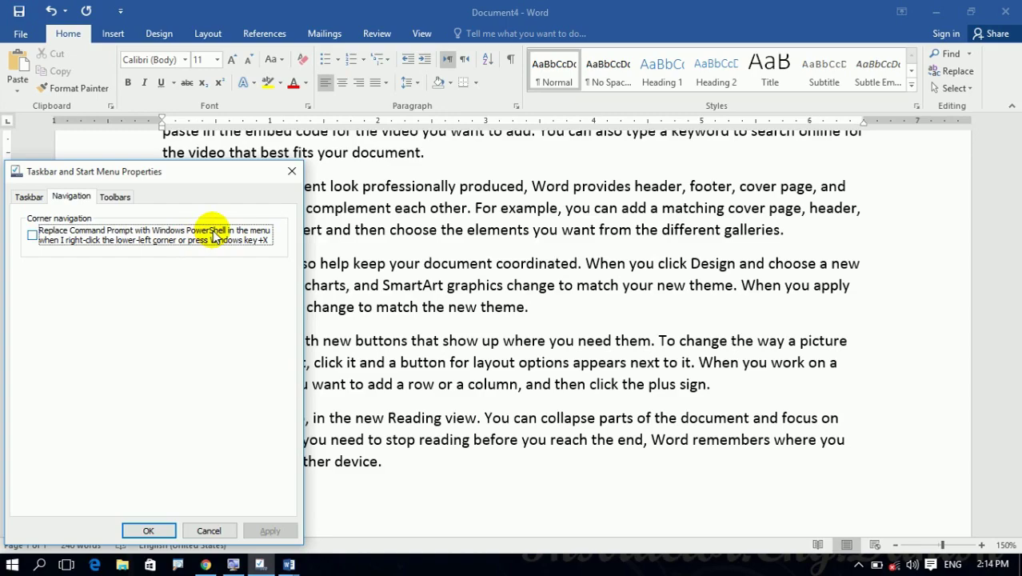
pyautogui.press('super')
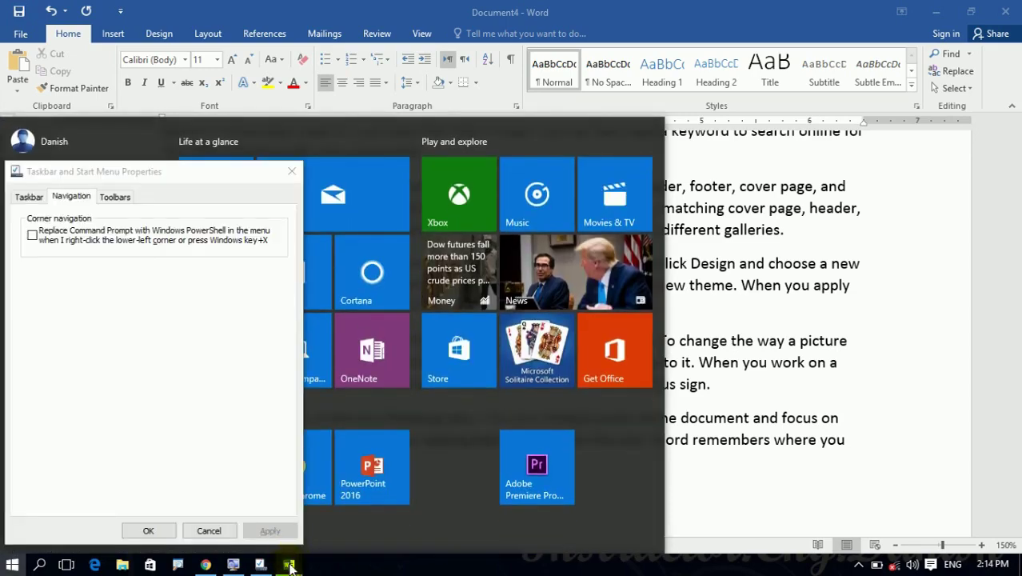
# Step: Delete all text in Document2 and close the taskbar properties dialog
pyautogui.moveTo(290, 566)
pyautogui.click(228, 509)
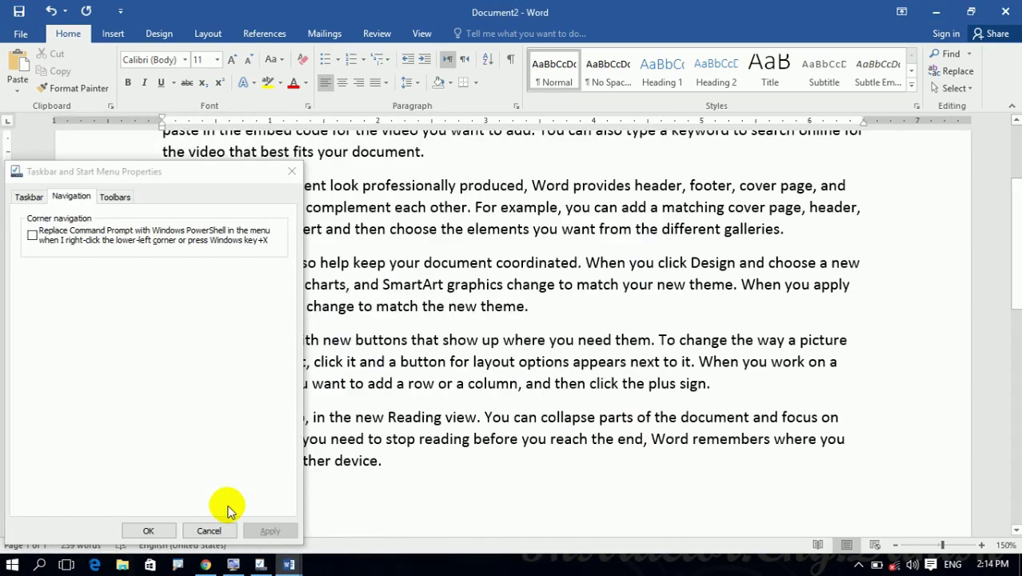
pyautogui.hotkey('ctrl', 'a')
pyautogui.press('Delete')
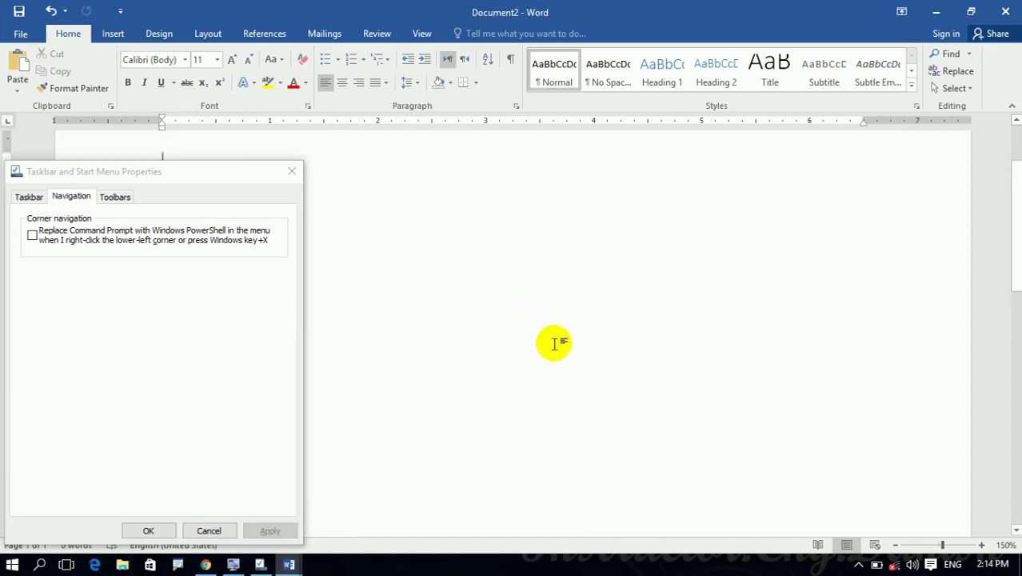
pyautogui.click(291, 171)
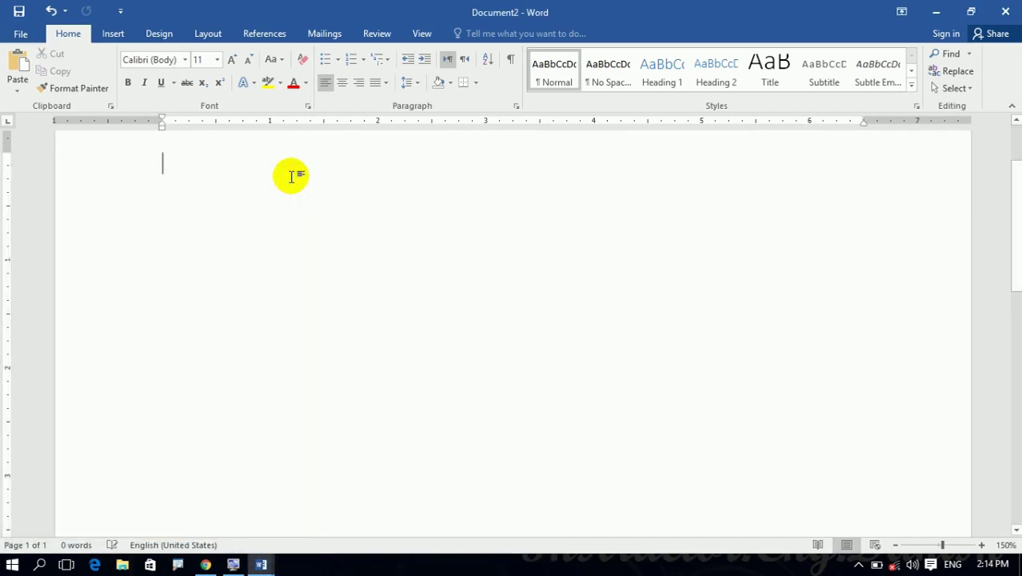
# Step: Write the heading "What is Command Prompt?" at font size 24 in the empty document
pyautogui.write('whr')
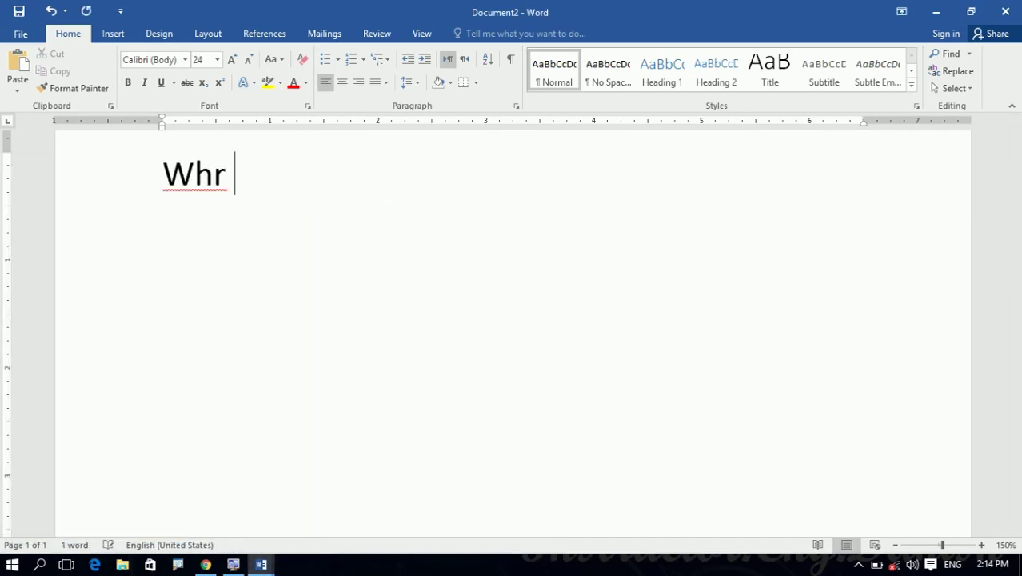
pyautogui.press('BackSpace')
pyautogui.press('BackSpace')
pyautogui.write('at is Comand')
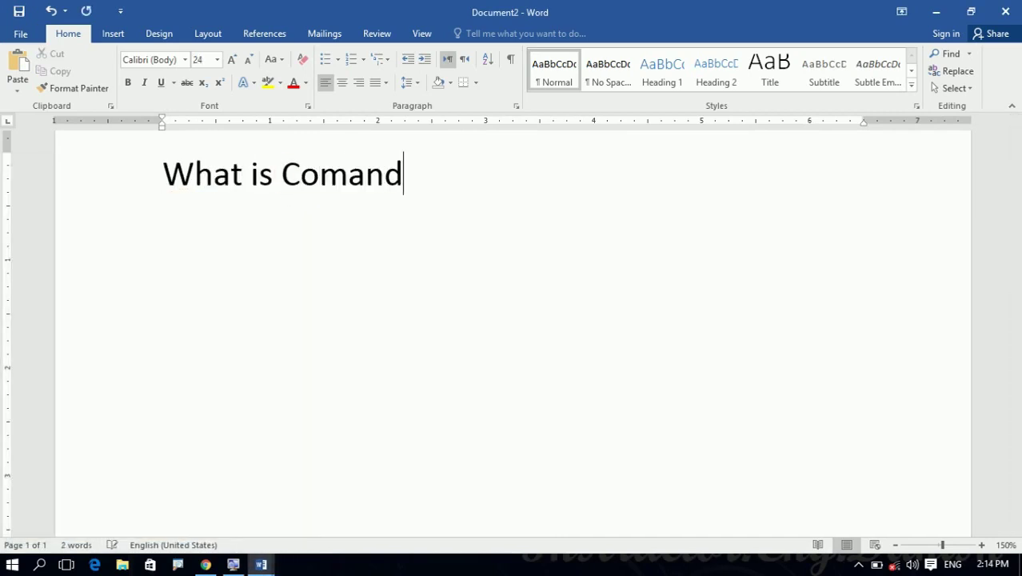
pyautogui.press('BackSpace')
pyautogui.press('BackSpace')
pyautogui.press('BackSpace')
pyautogui.write('mand PRobm')
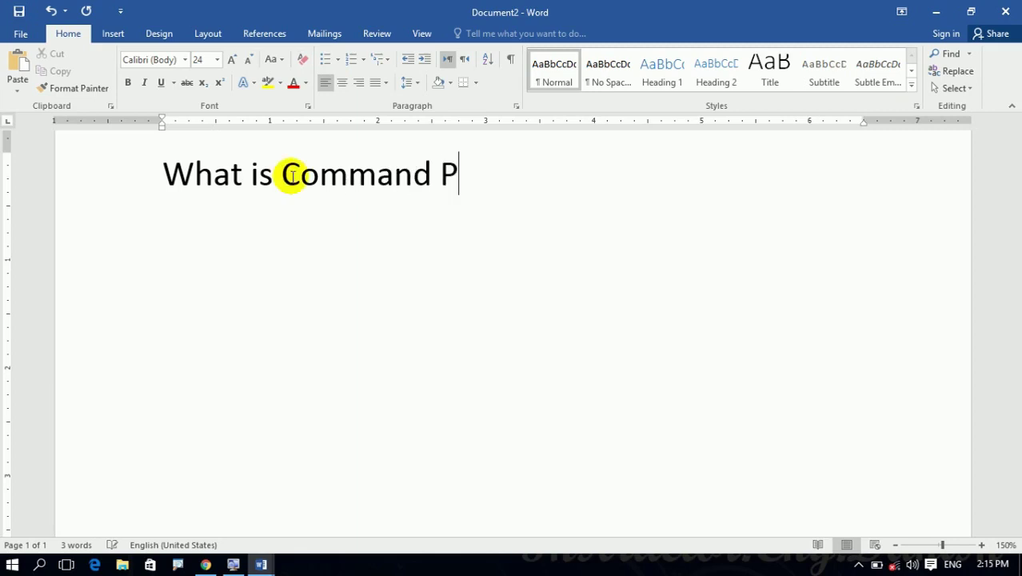
pyautogui.press('BackSpace')
pyautogui.press('BackSpace')
pyautogui.press('BackSpace')
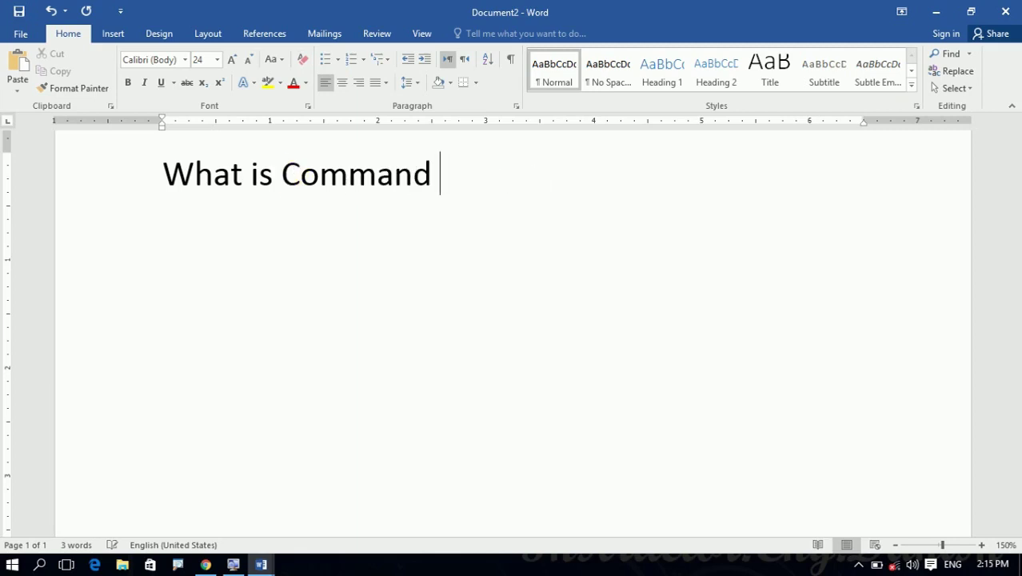
pyautogui.write('Promp')
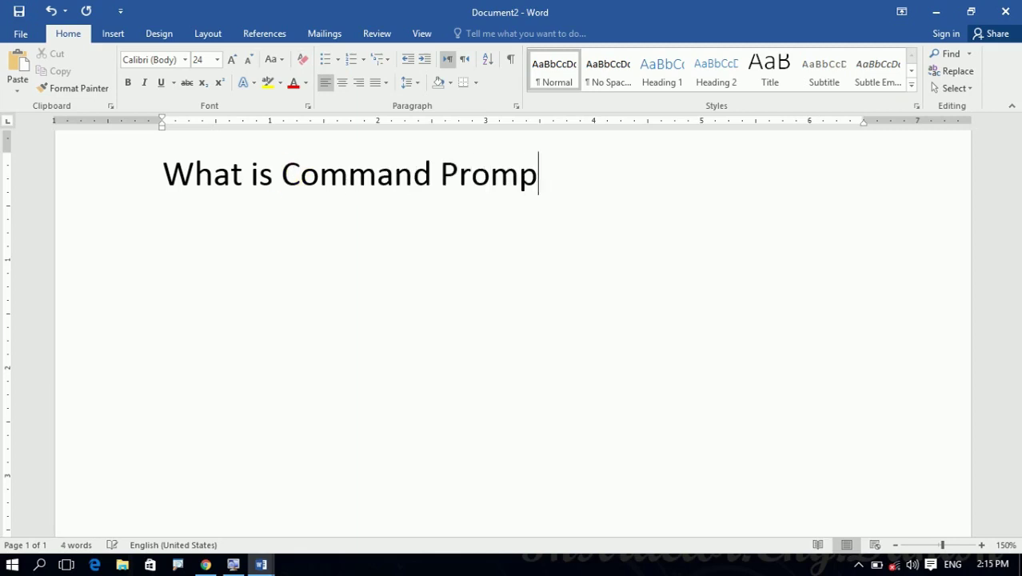
pyautogui.write('t?')
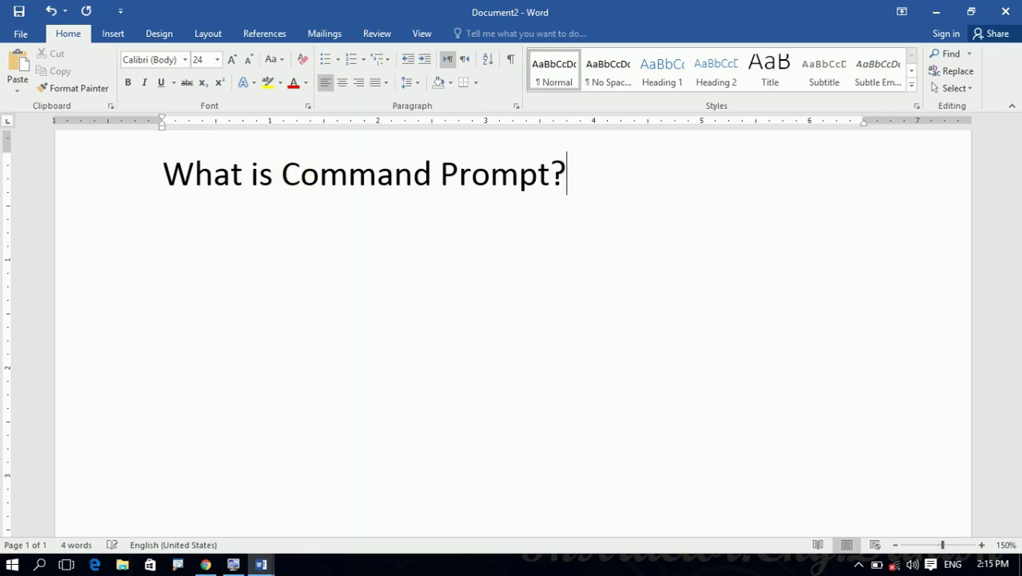
# Step: Add the lines "CLI mode (Code)" and "CMD" below the heading, each as its own paragraph
pyautogui.press('Return')
pyautogui.write('CL')
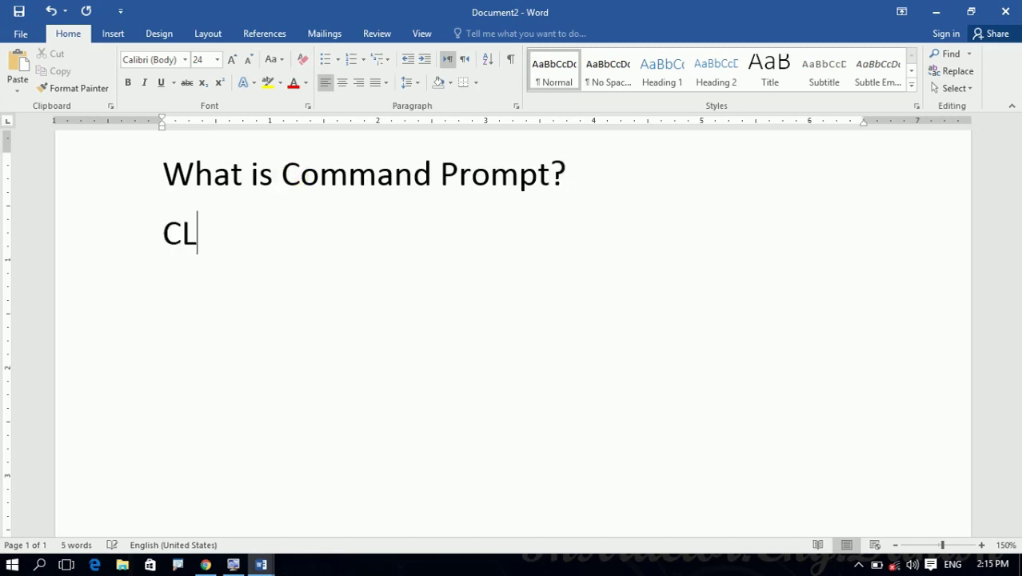
pyautogui.write('I mode')
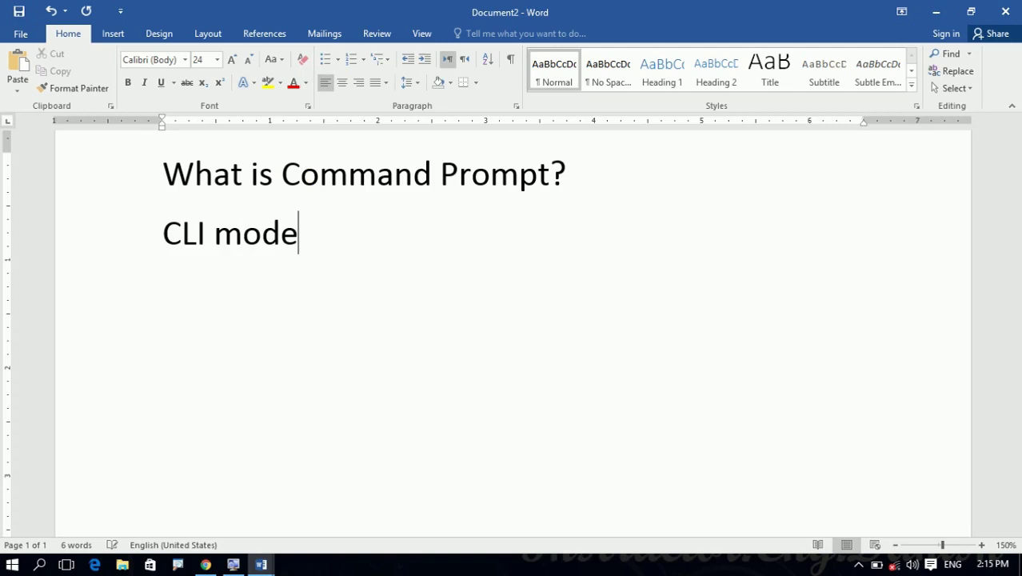
pyautogui.write(' (Code)')
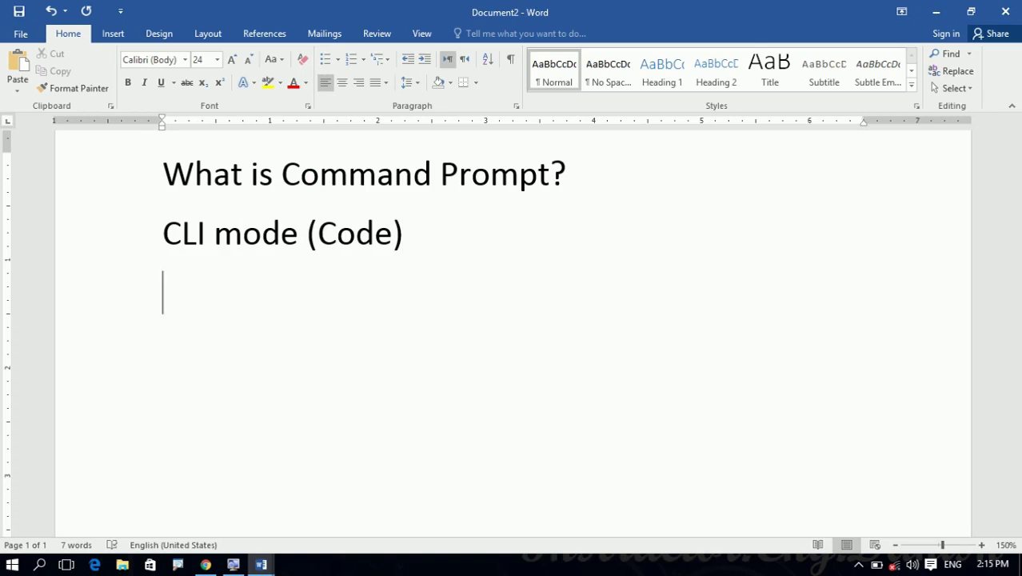
pyautogui.write('CMD')
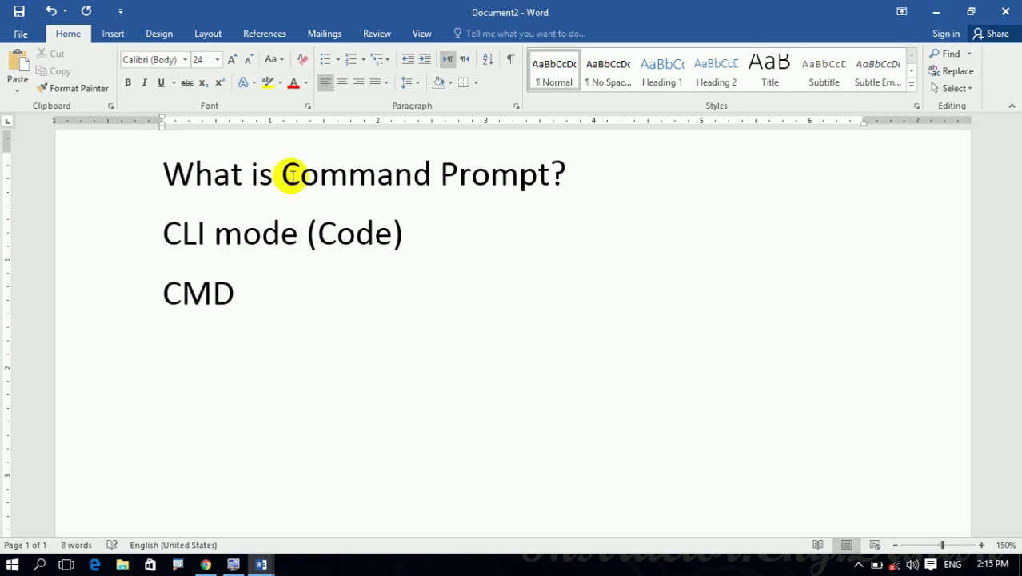
pyautogui.press('Return')
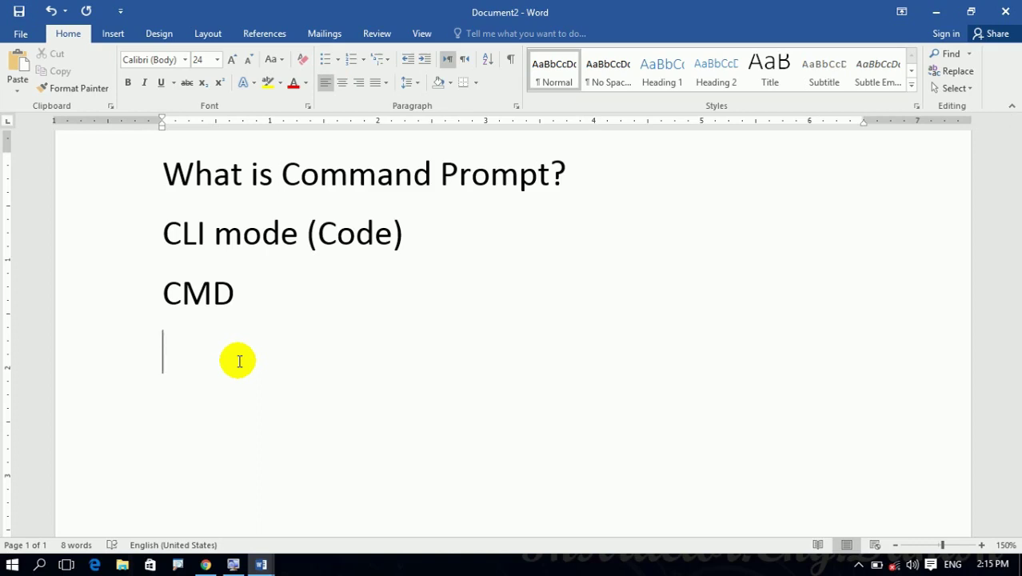
# Step: Write the line "Windows 7,8,10 (Start screen) Command prompt" below the CMD line
pyautogui.write('Wincow')
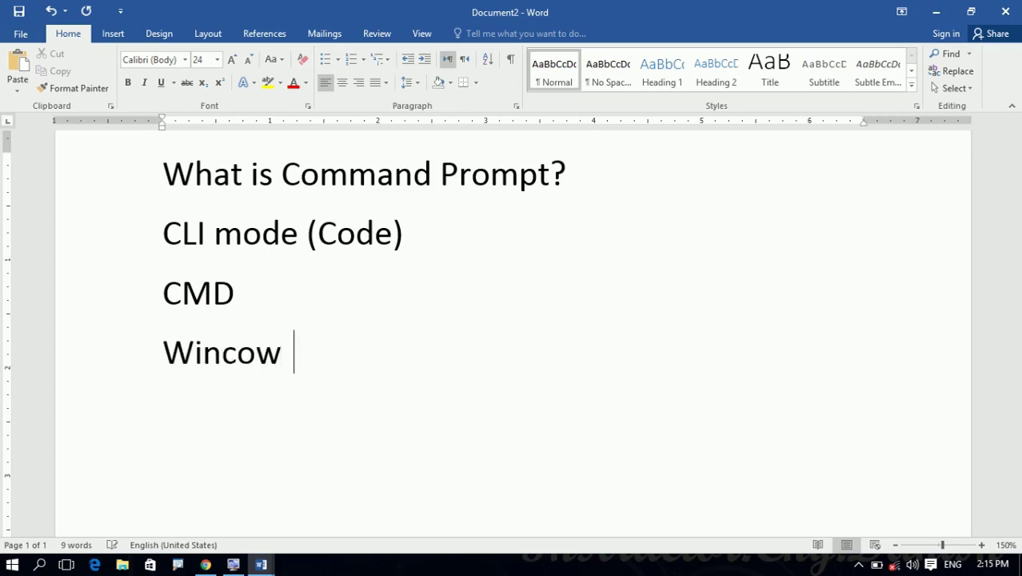
pyautogui.press('BackSpace')
pyautogui.press('BackSpace')
pyautogui.press('BackSpace')
pyautogui.press('BackSpace')
pyautogui.write('dows')
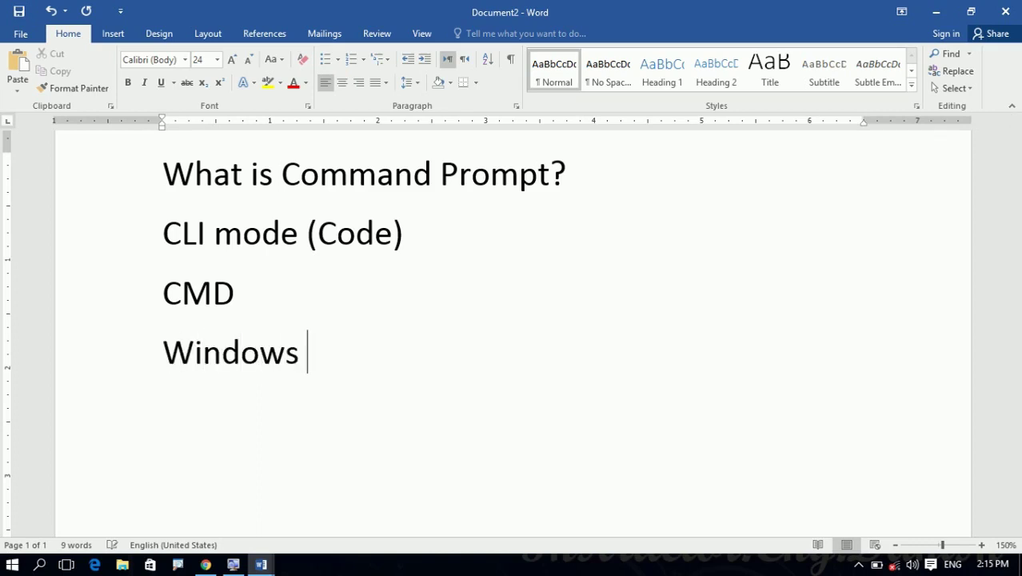
pyautogui.write(' 7,8,')
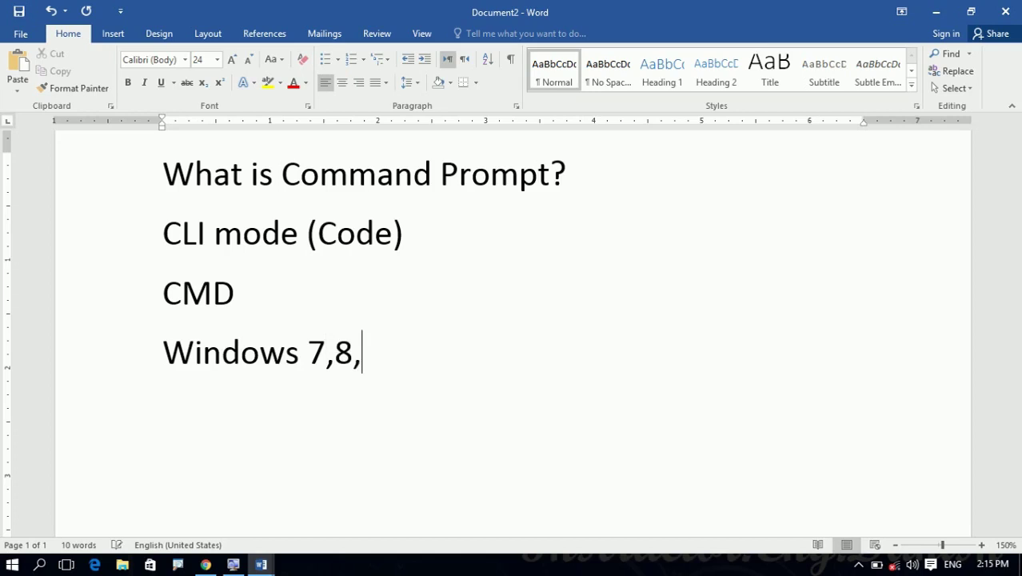
pyautogui.write('10 (Start')
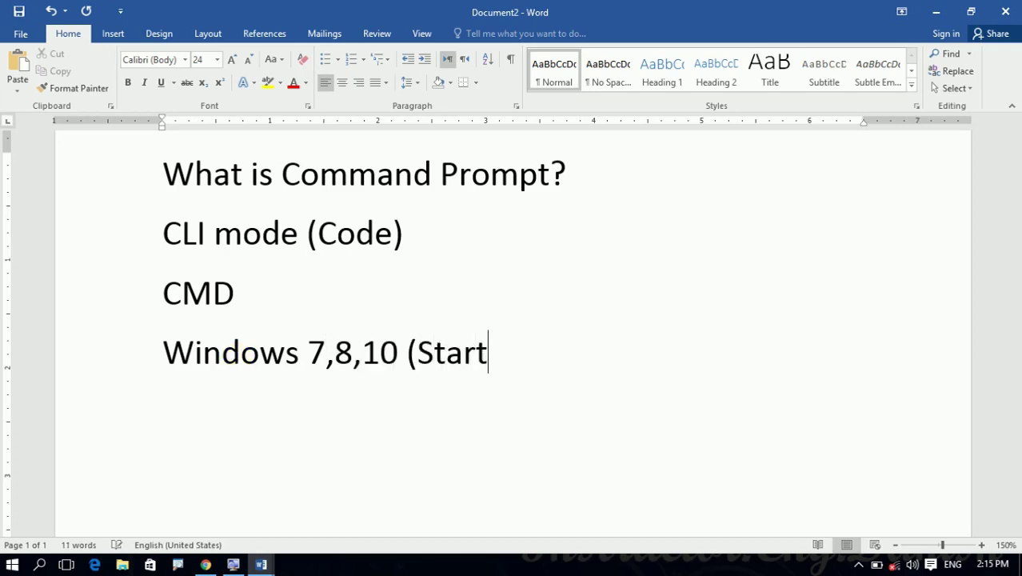
pyautogui.write(' screen)')
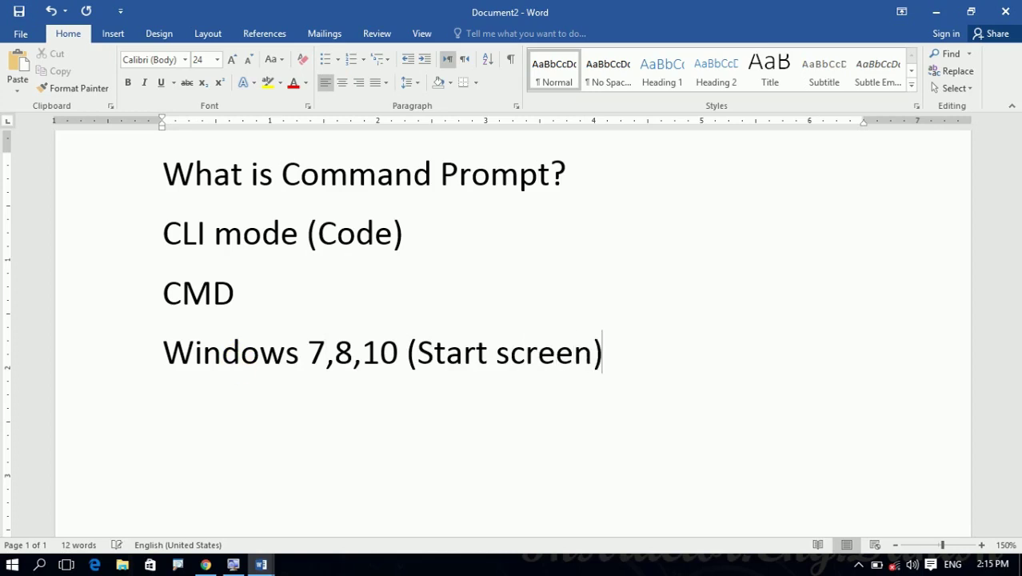
pyautogui.write('Com')
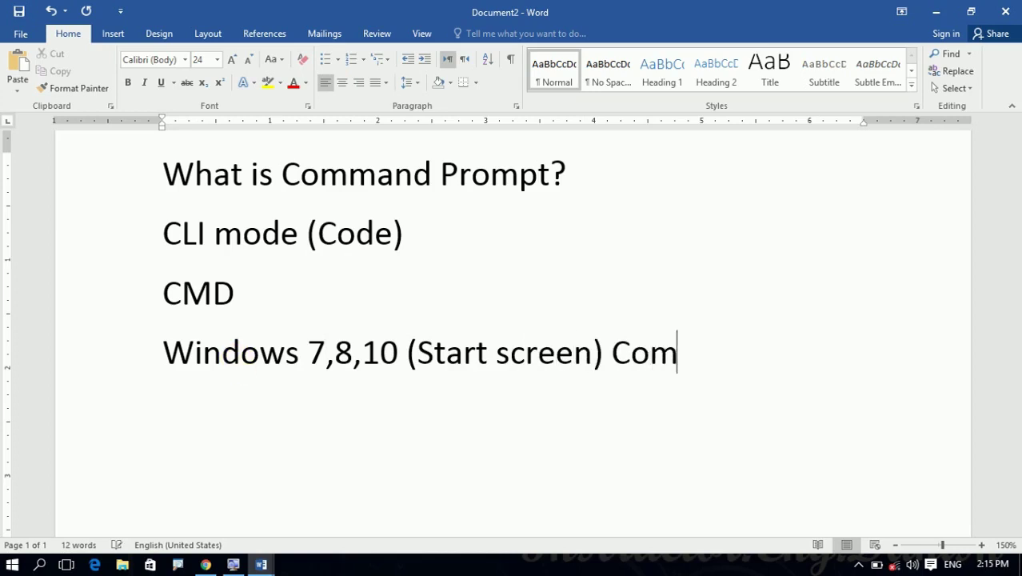
pyautogui.write('anand promp')
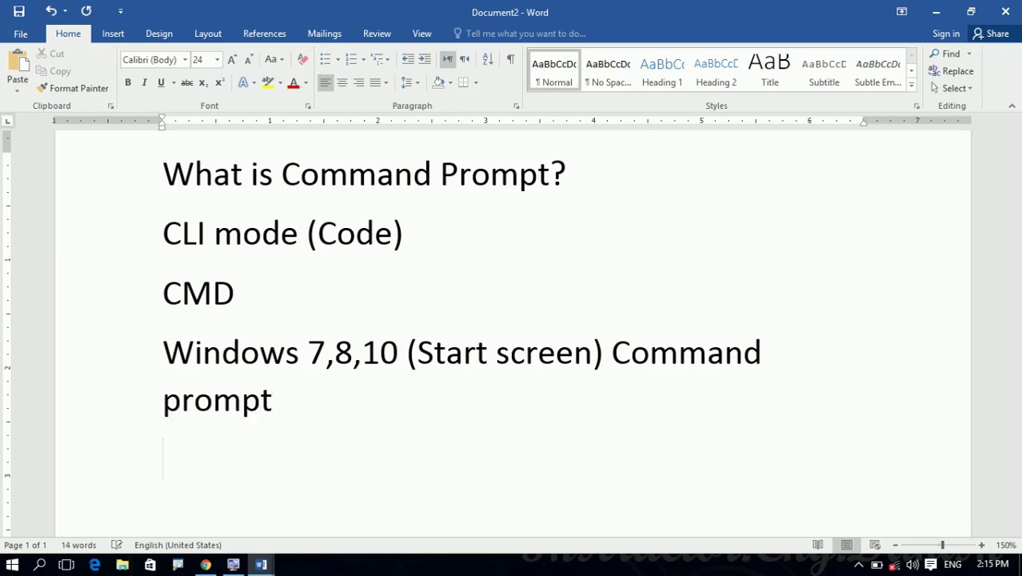
pyautogui.write('t')
# Step: Leave one blank line below the Windows versions line and begin a new paragraph with "Newtwork ("
pyautogui.press('Return')
pyautogui.press('Return')
pyautogui.write('Wi')
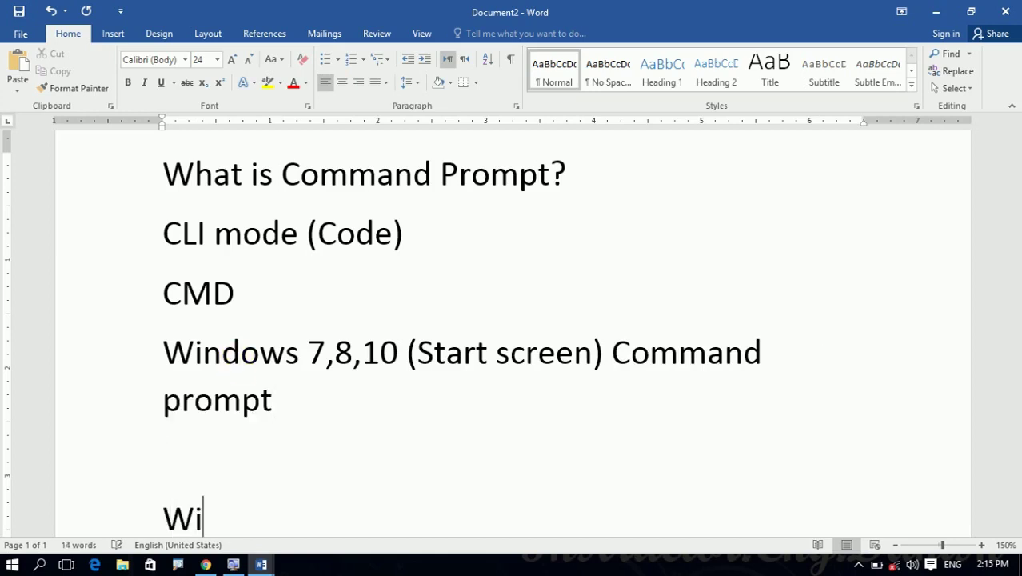
pyautogui.press('BackSpace')
pyautogui.write('w')
pyautogui.press('BackSpace')
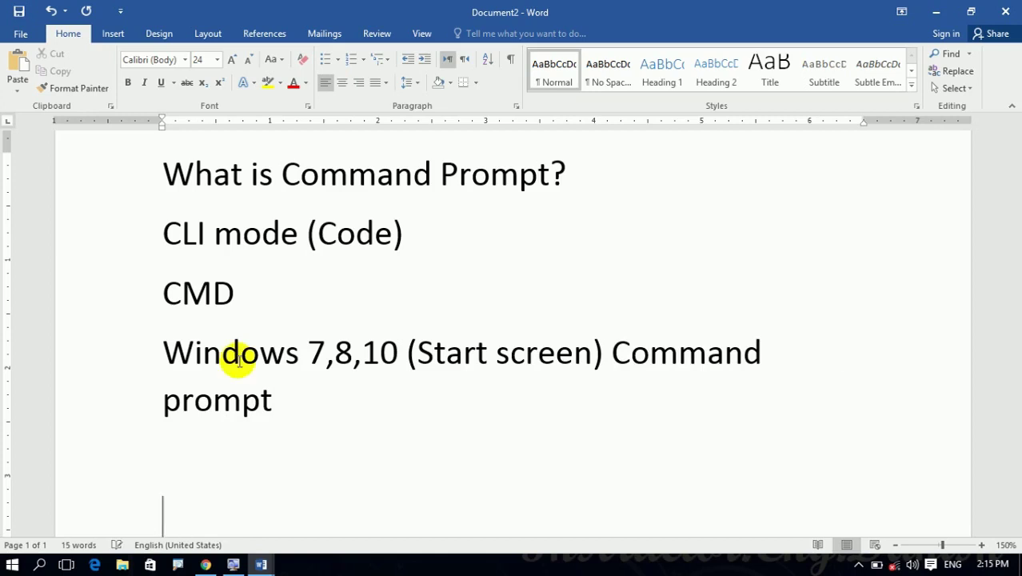
pyautogui.write('Newtowrk')
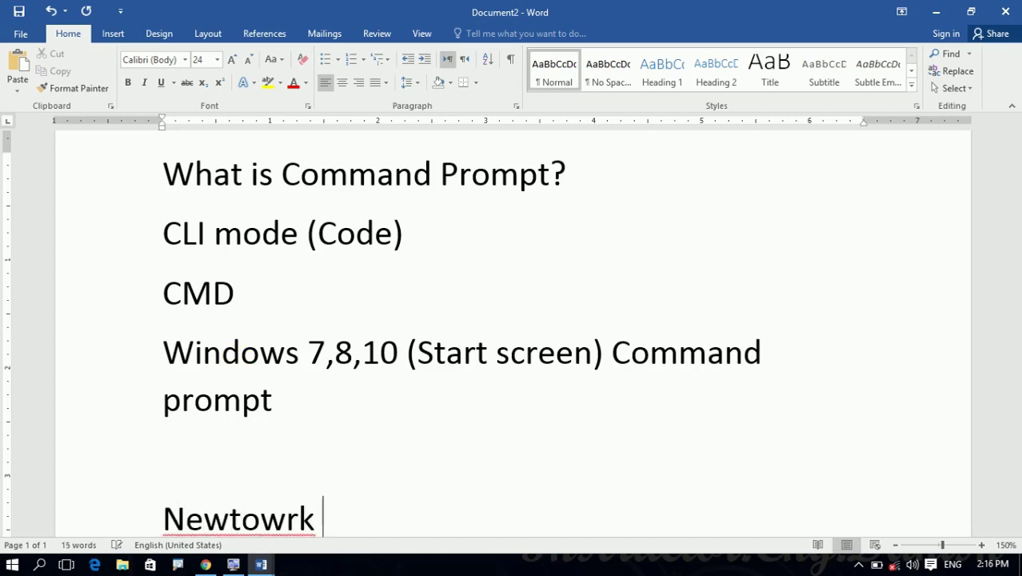
pyautogui.press('BackSpace')
pyautogui.press('BackSpace')
pyautogui.press('BackSpace')
pyautogui.press('BackSpace')
pyautogui.write('wor')
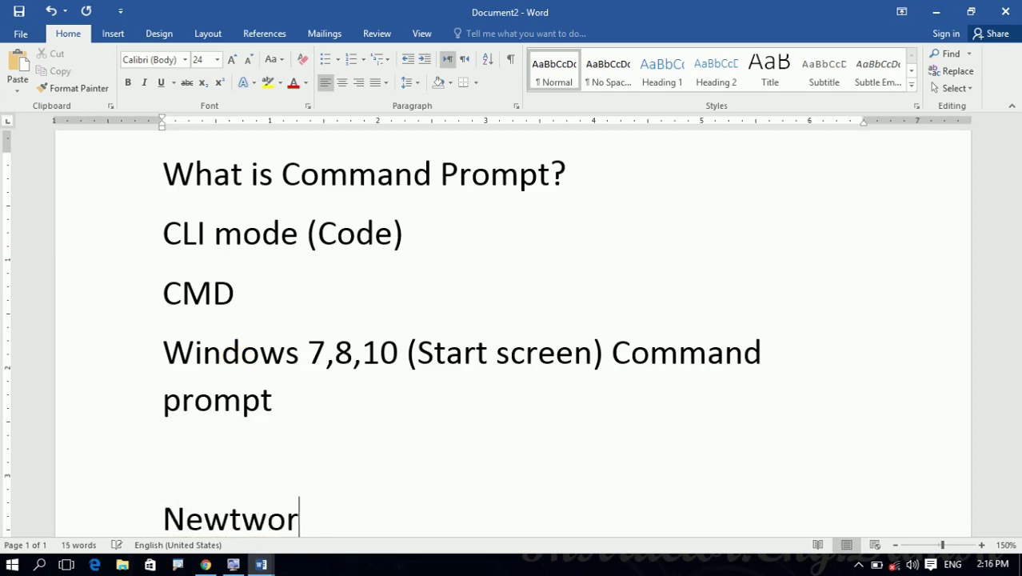
pyautogui.write('k (')
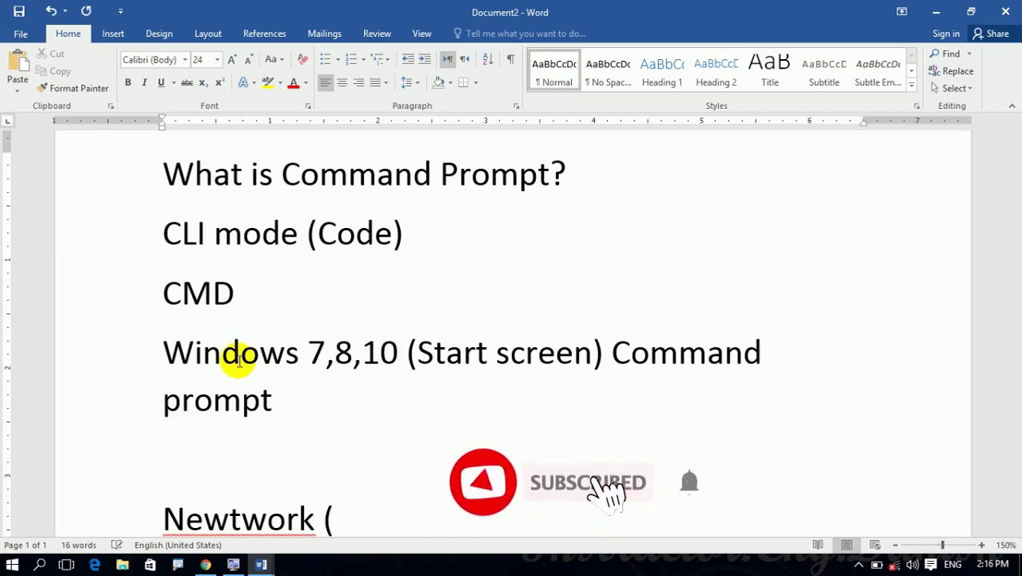
# Step: Continue the last paragraph with "Windows server 2016 (Windows power sheel)" and end it with a new line
pyautogui.write('Windows serve')
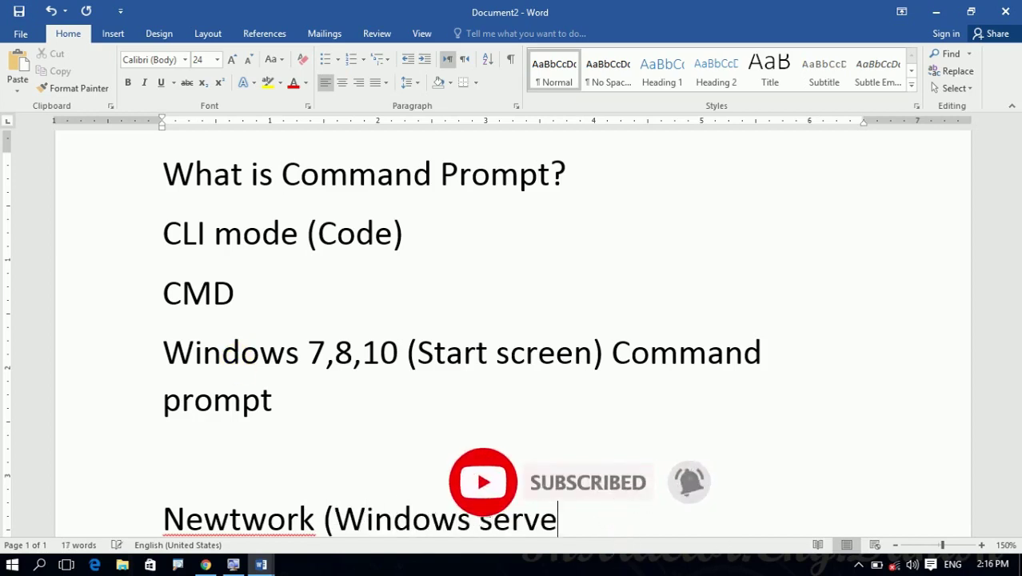
pyautogui.write('r 2016')
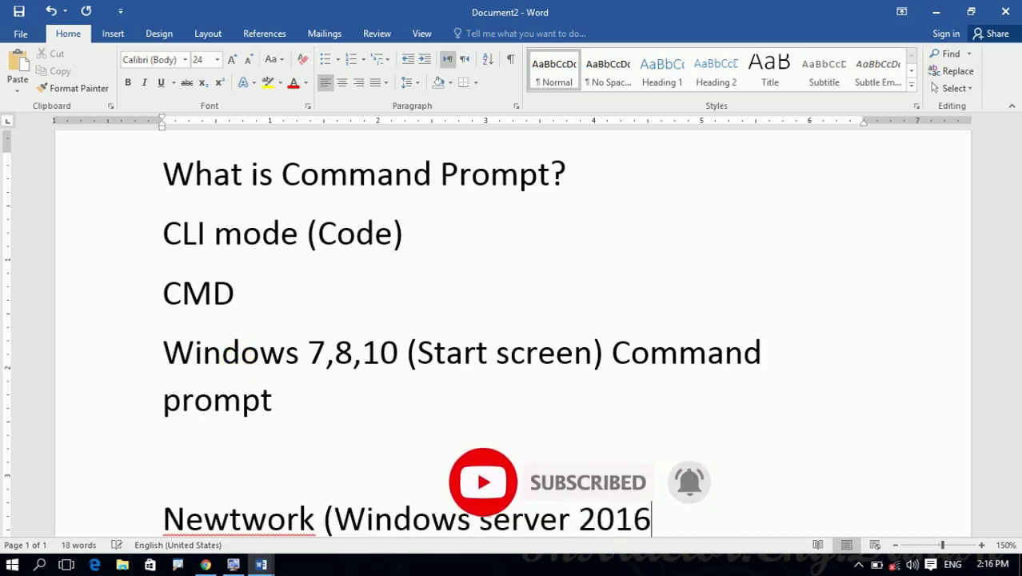
pyautogui.write(' (')
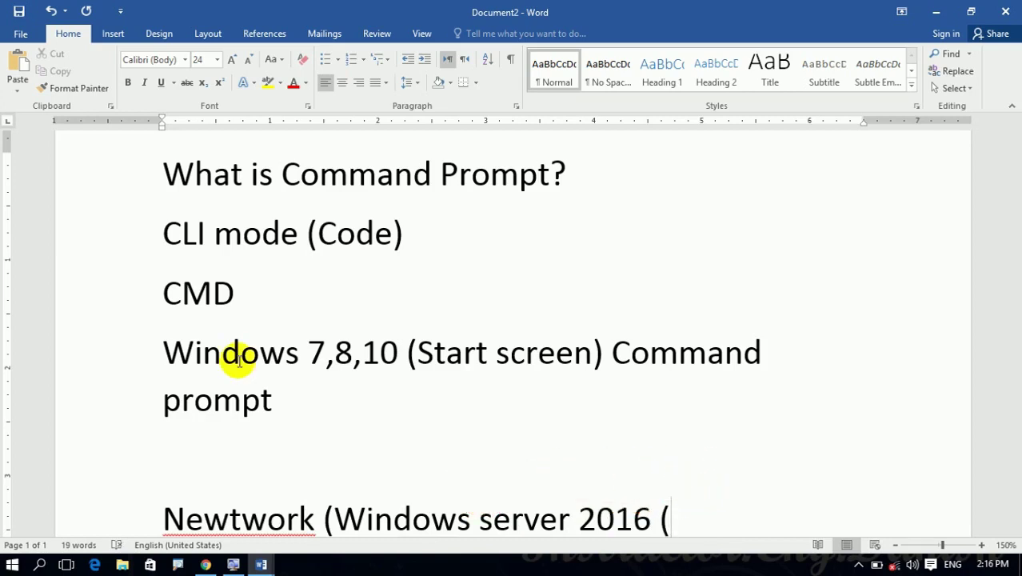
pyautogui.write('Windows ')
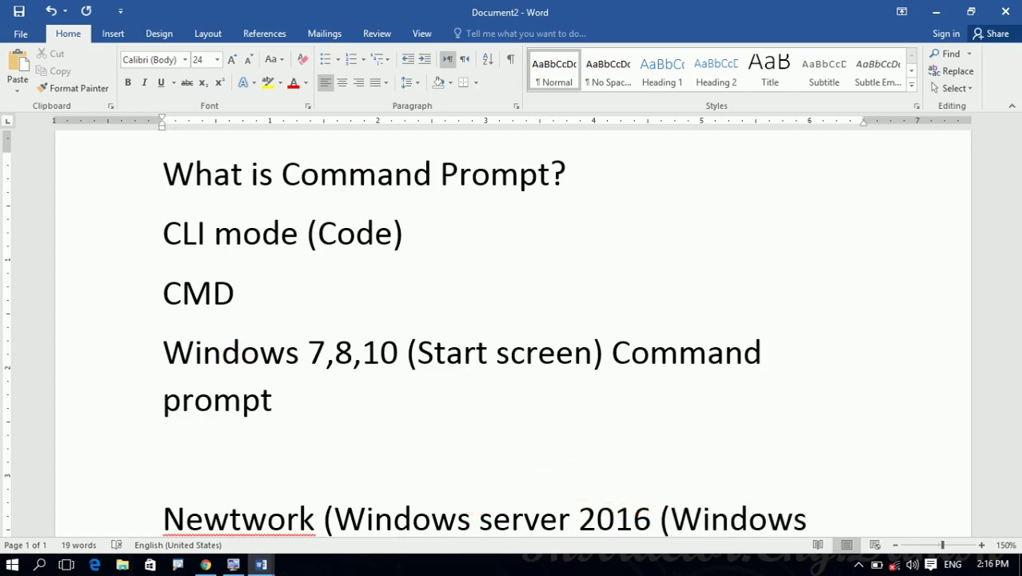
pyautogui.write('power hseel')
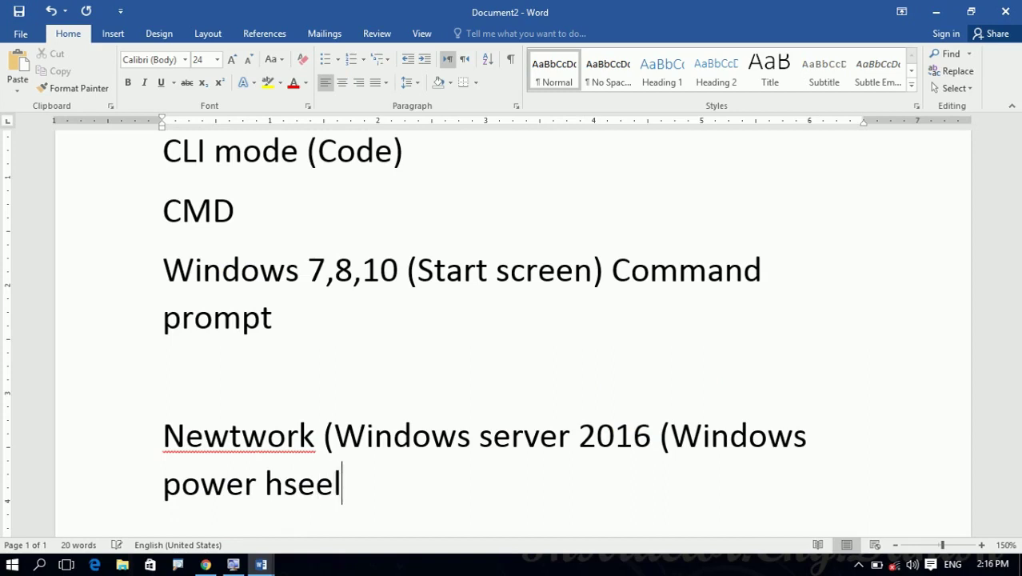
pyautogui.press('BackSpace')
pyautogui.press('BackSpace')
pyautogui.press('BackSpace')
pyautogui.write('sheel)')
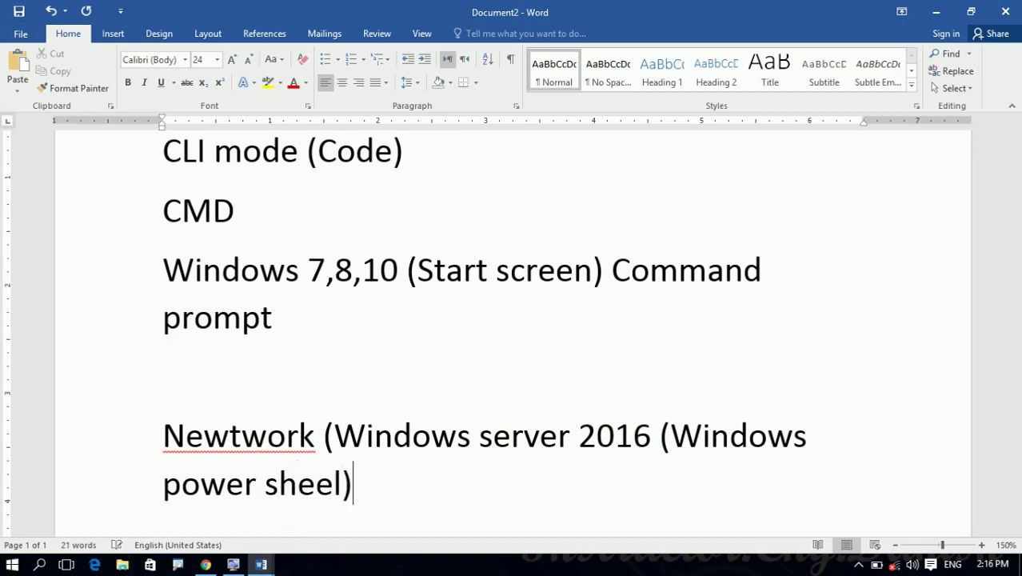
pyautogui.press('Return')
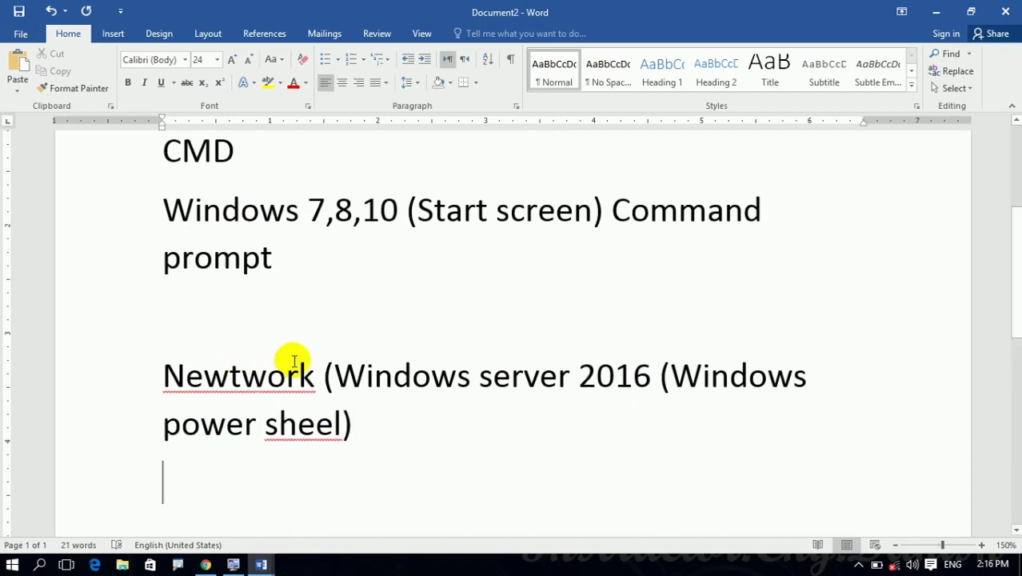
# Step: Correct the misspelled words in the last paragraph to "shell" and "Network" using the spelling suggestions
pyautogui.rightClick(350, 429)
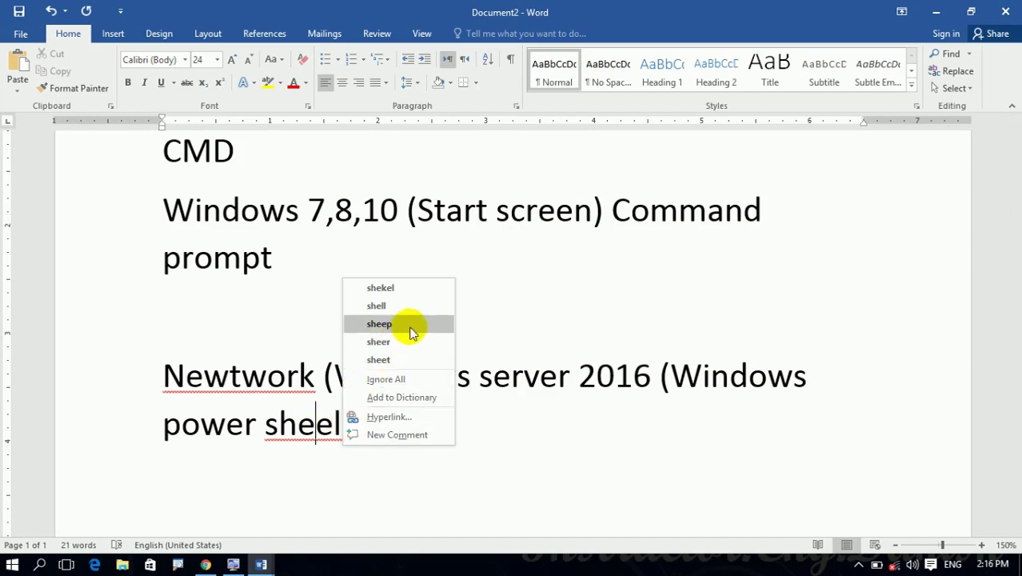
pyautogui.click(397, 307)
pyautogui.press('Right')
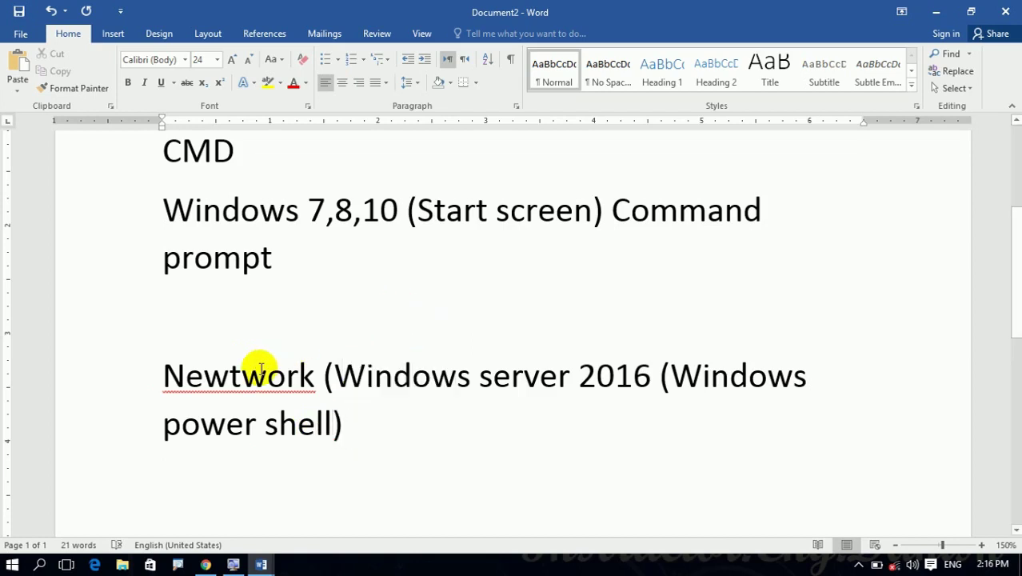
pyautogui.rightClick(308, 376)
pyautogui.click(344, 406)
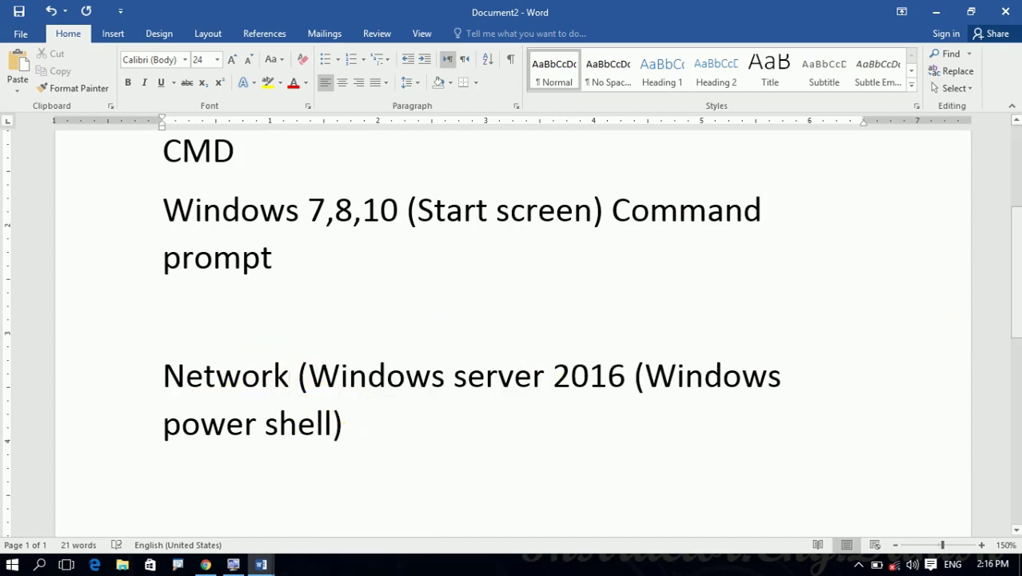
pyautogui.scroll(3, 1017, 256)
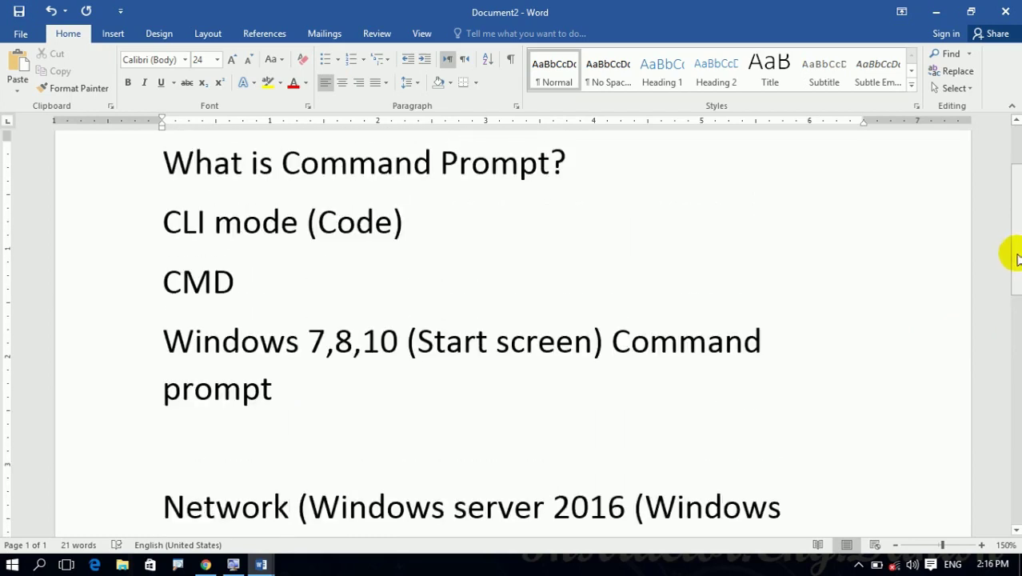